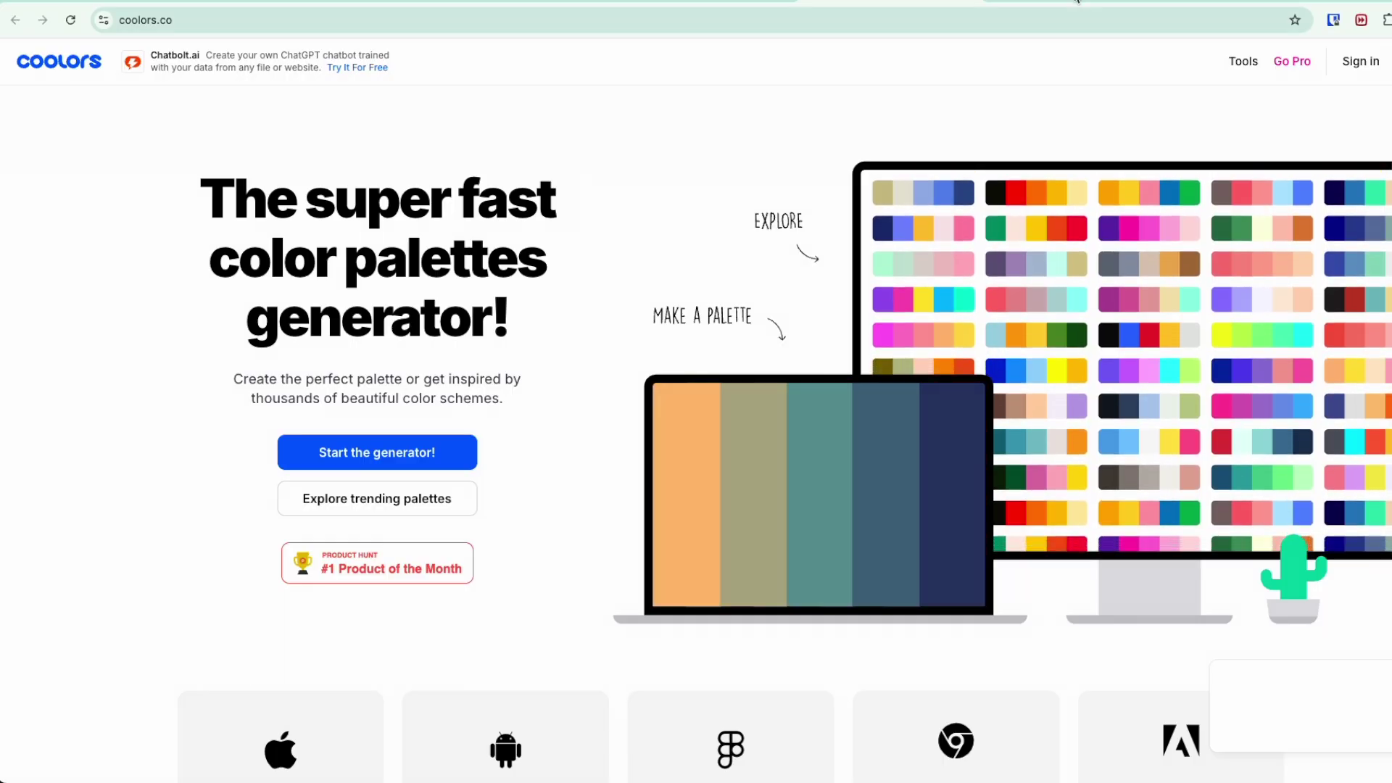
- Compare Canva's colour palette generator with the Adobe Color wheel, scrolling down the wheel page
{"action": "left_click", "coordinate": [1075, 2]}
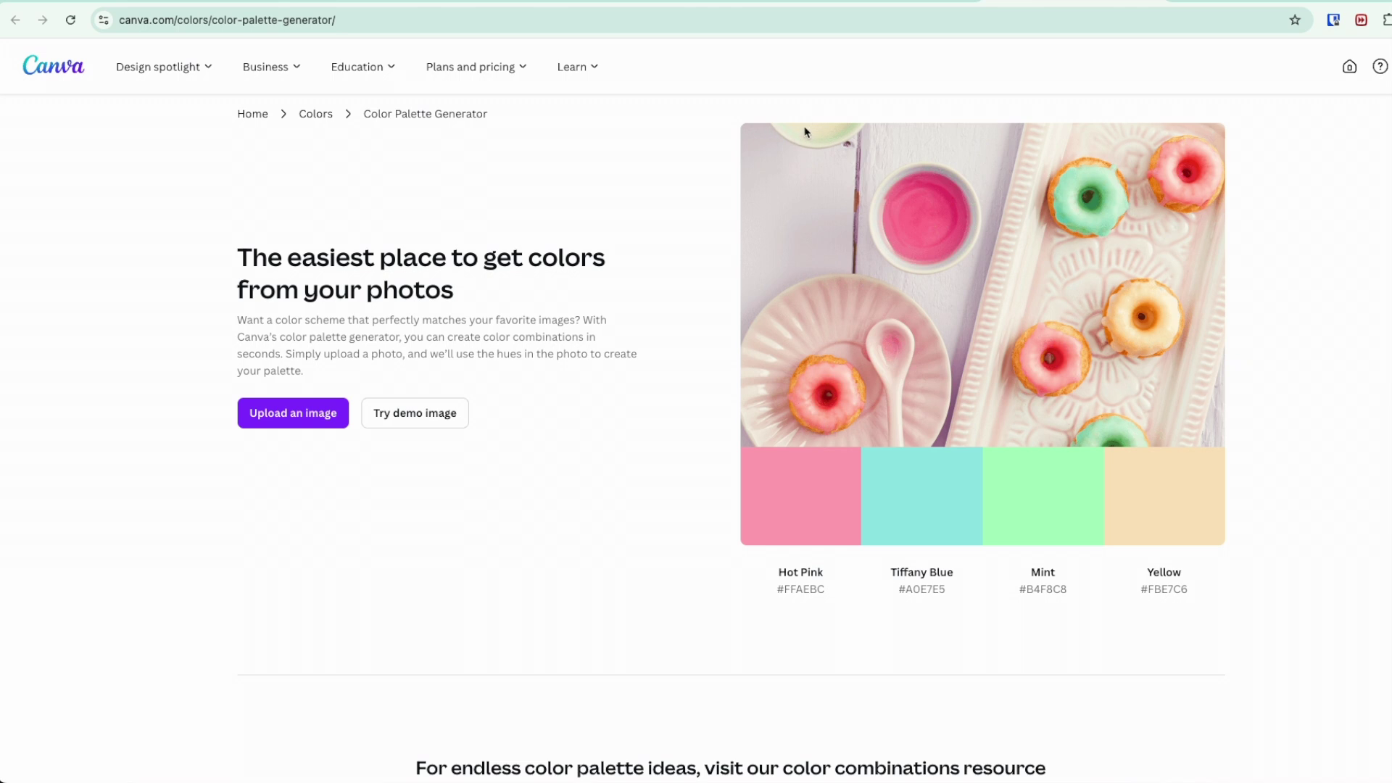
{"action": "left_click", "coordinate": [1272, 2]}
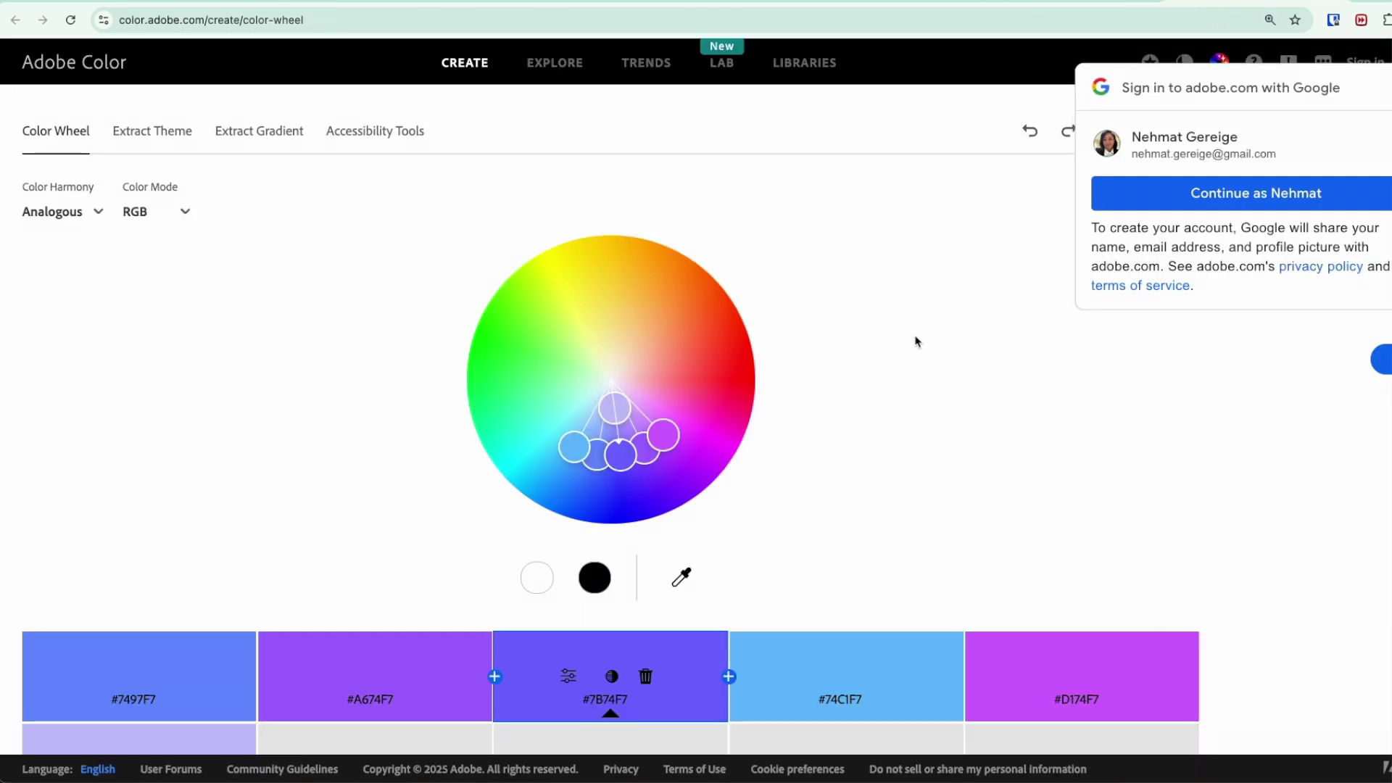
{"action": "scroll", "coordinate": [918, 361], "scroll_direction": "down", "scroll_amount": 2}
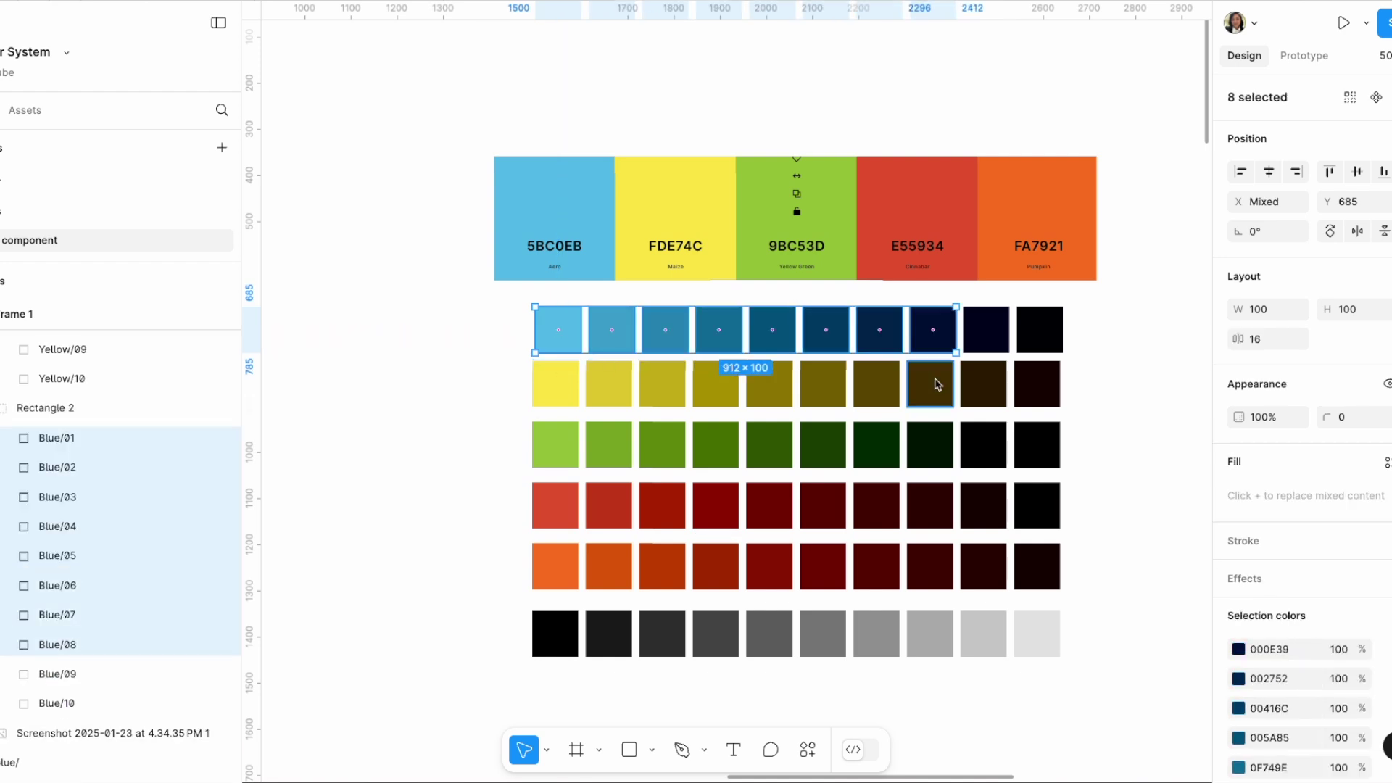
- Select all 60 swatches and turn them into a 'Color-primitives' collection using Color Variables Creator
{"action": "left_click", "coordinate": [576, 341]}
{"action": "left_click_drag", "start_coordinate": [1080, 298], "coordinate": [537, 646]}
{"action": "key", "text": "super+k"}
{"action": "left_click", "coordinate": [549, 564]}
{"action": "type", "text": "Color-primitives"}
{"action": "left_click", "coordinate": [544, 307]}
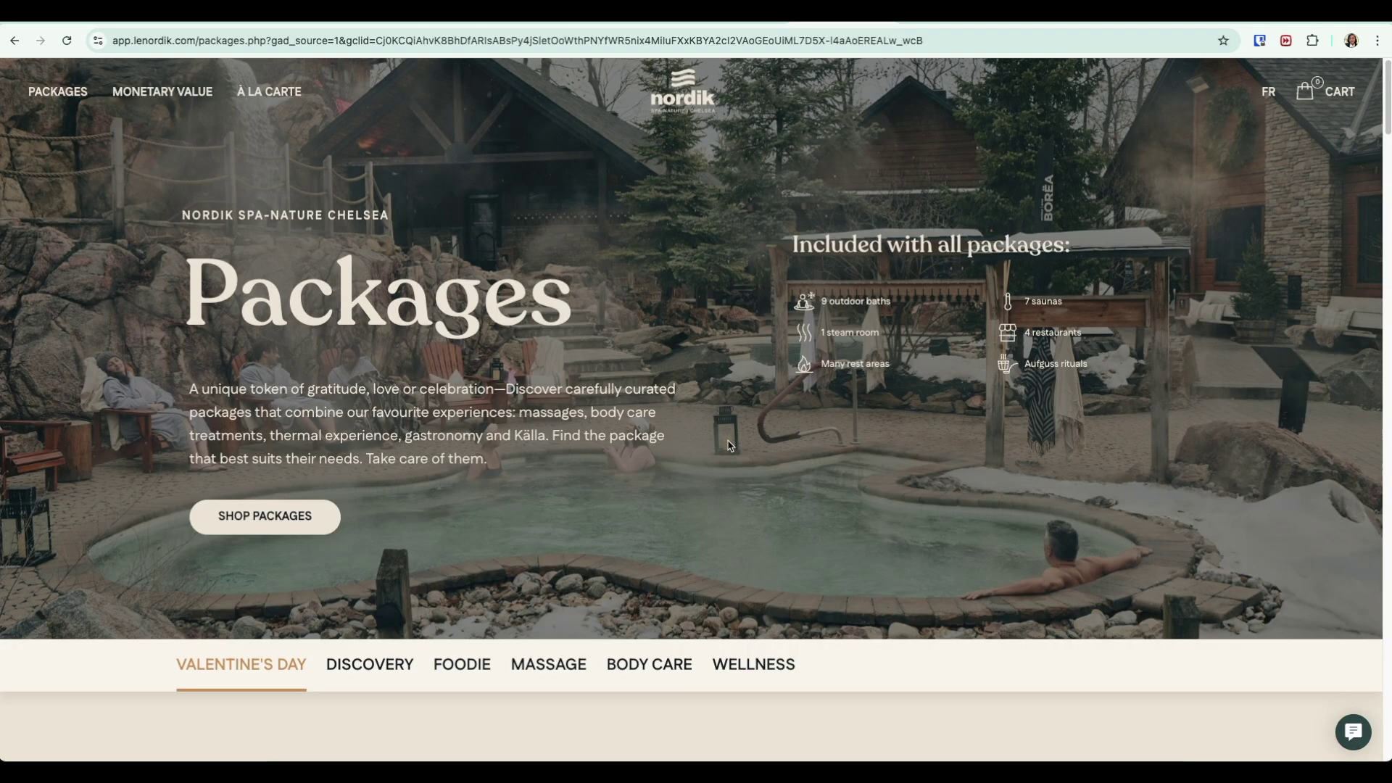
- Scroll through the Nordik, Algonquin College and canada.ca pages to review their colour use
{"action": "scroll", "coordinate": [729, 445], "scroll_direction": "down", "scroll_amount": 9}
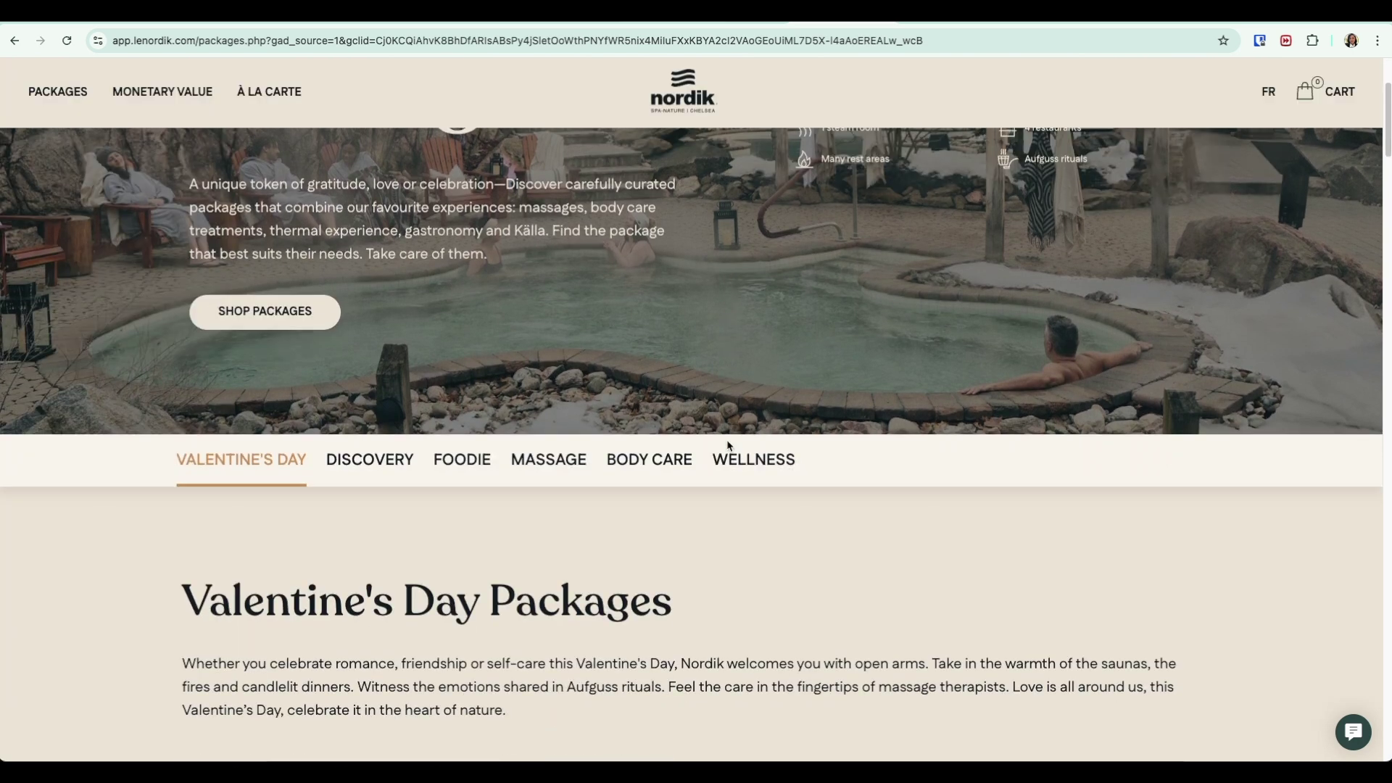
{"action": "scroll", "coordinate": [729, 445], "scroll_direction": "down", "scroll_amount": 13}
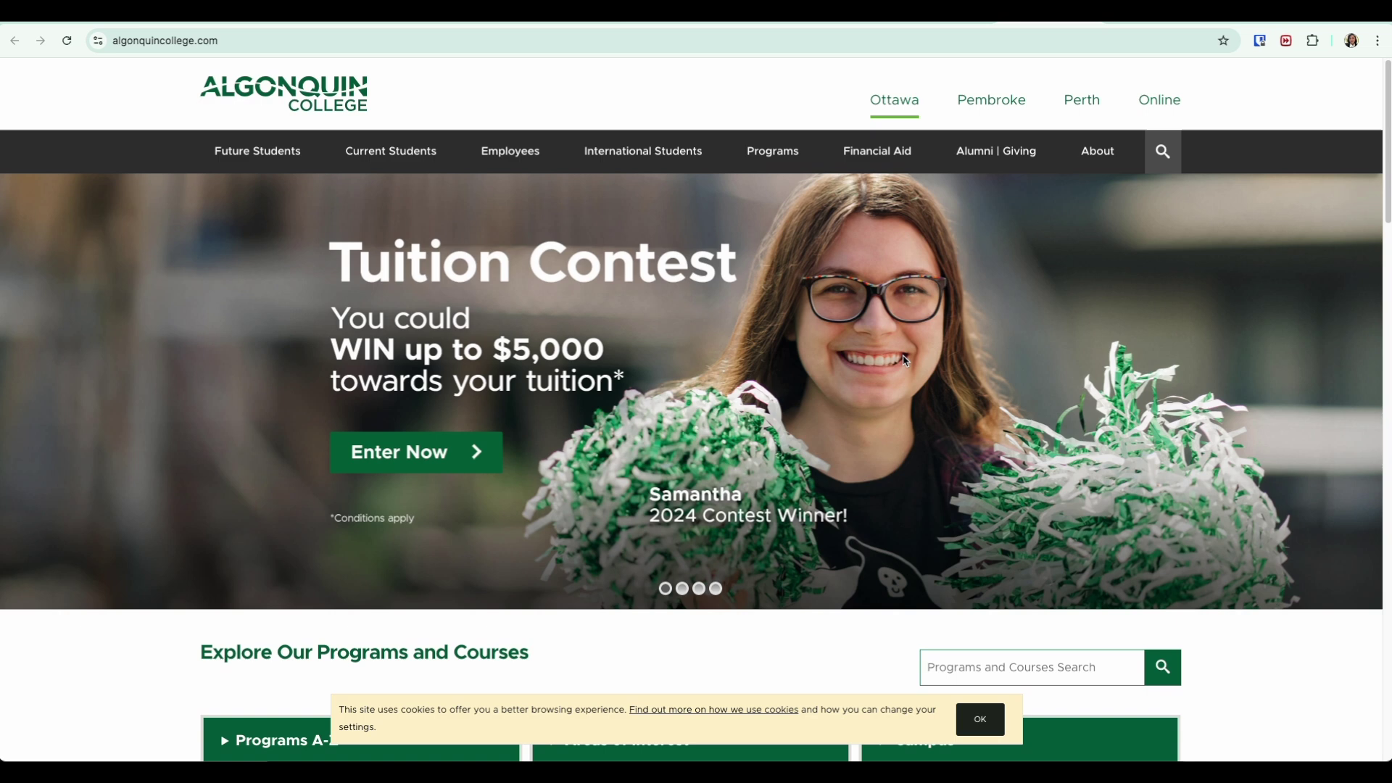
{"action": "scroll", "coordinate": [909, 370], "scroll_direction": "down", "scroll_amount": 9}
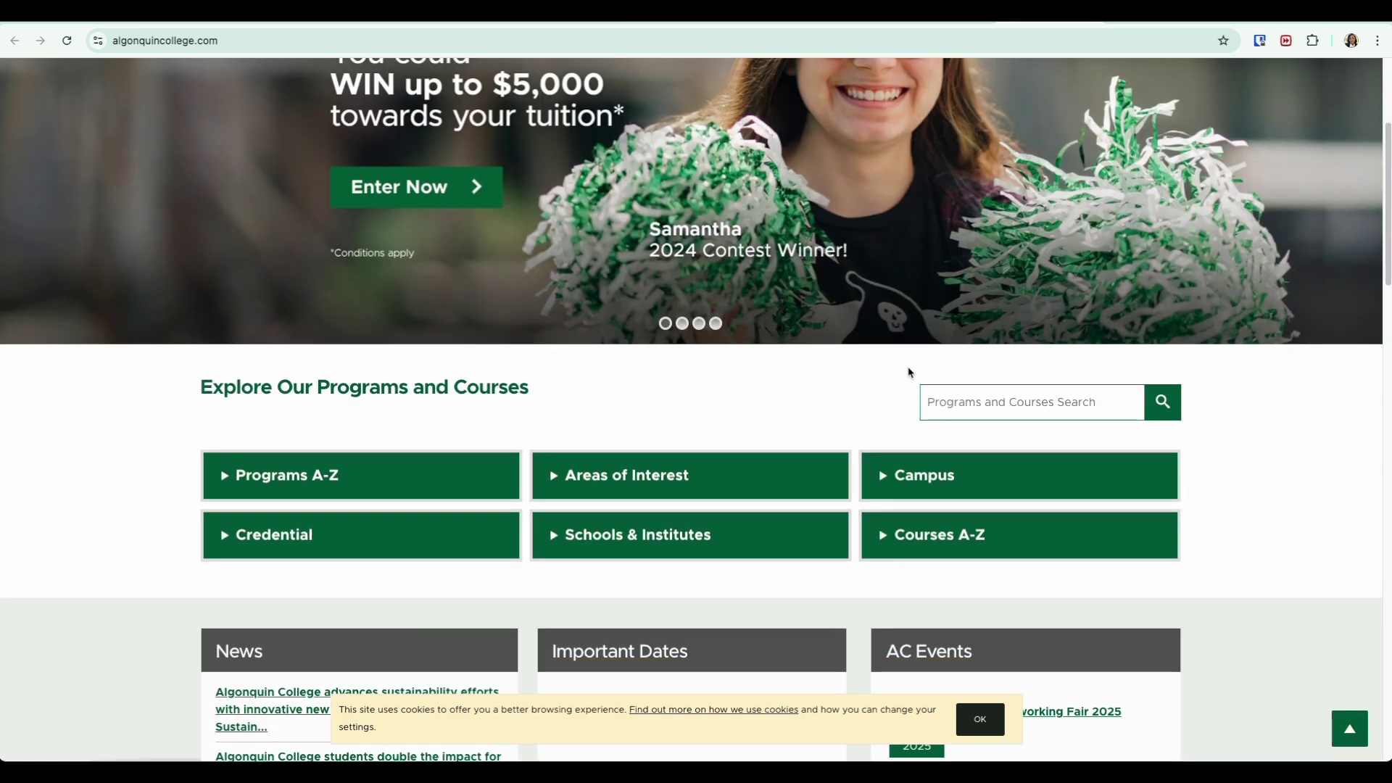
{"action": "scroll", "coordinate": [909, 371], "scroll_direction": "down", "scroll_amount": 12}
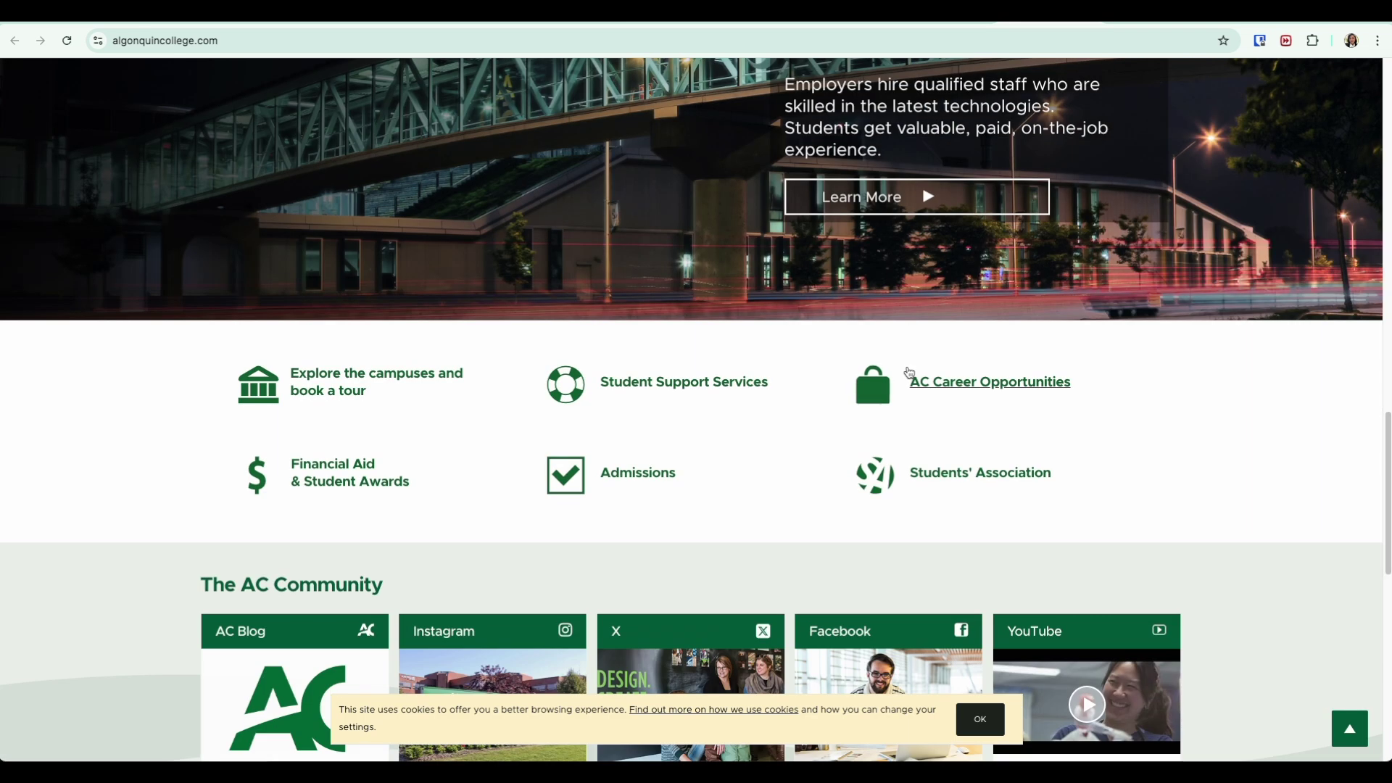
{"action": "left_click", "coordinate": [1254, 24]}
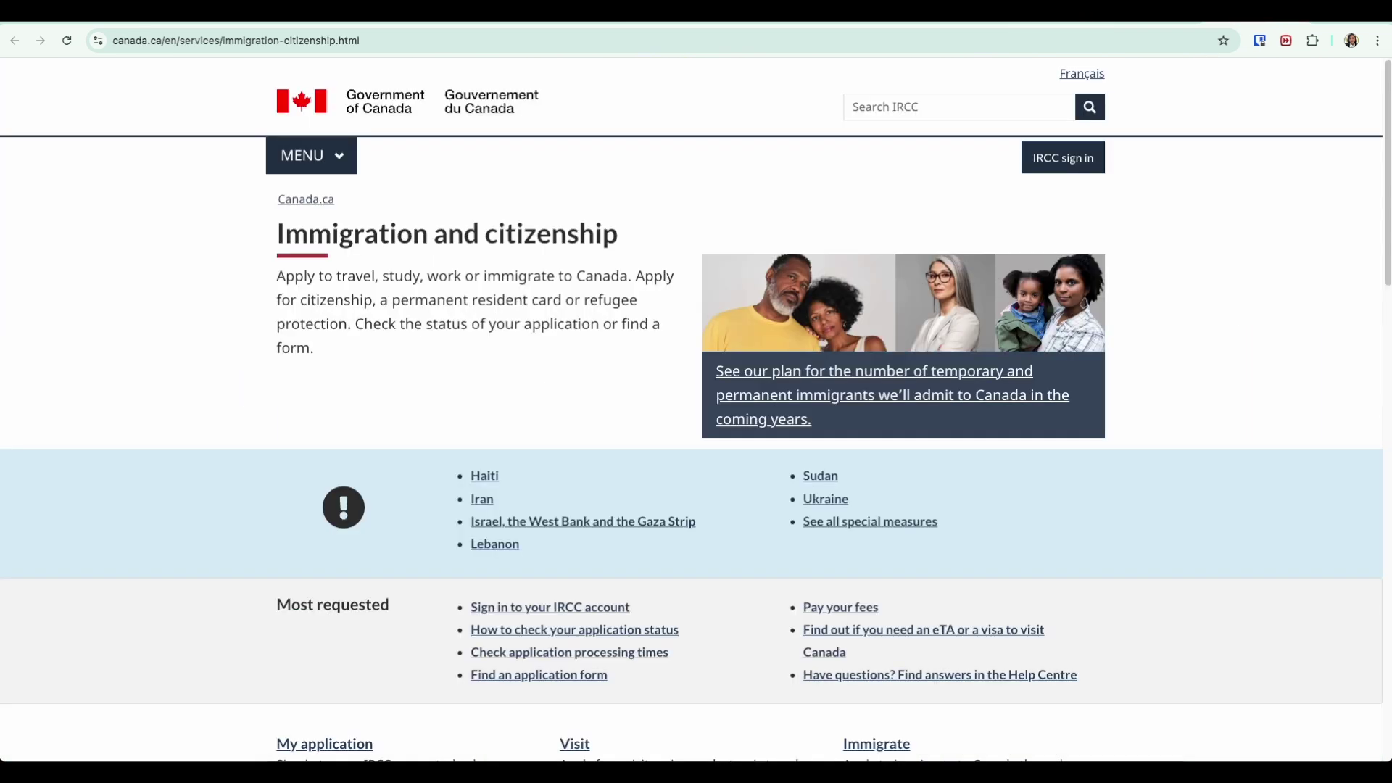
{"action": "scroll", "coordinate": [1085, 486], "scroll_direction": "down", "scroll_amount": 13}
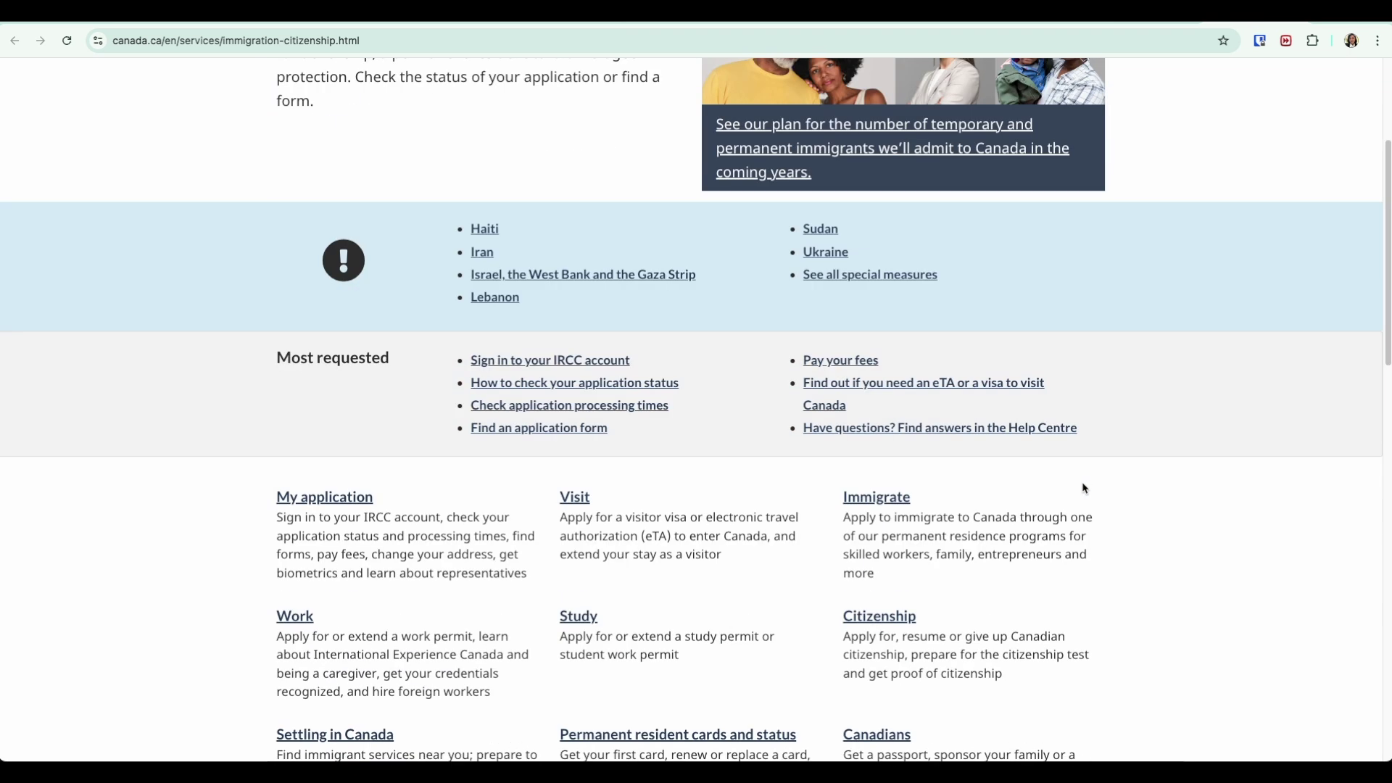
{"action": "scroll", "coordinate": [1073, 482], "scroll_direction": "down", "scroll_amount": 5}
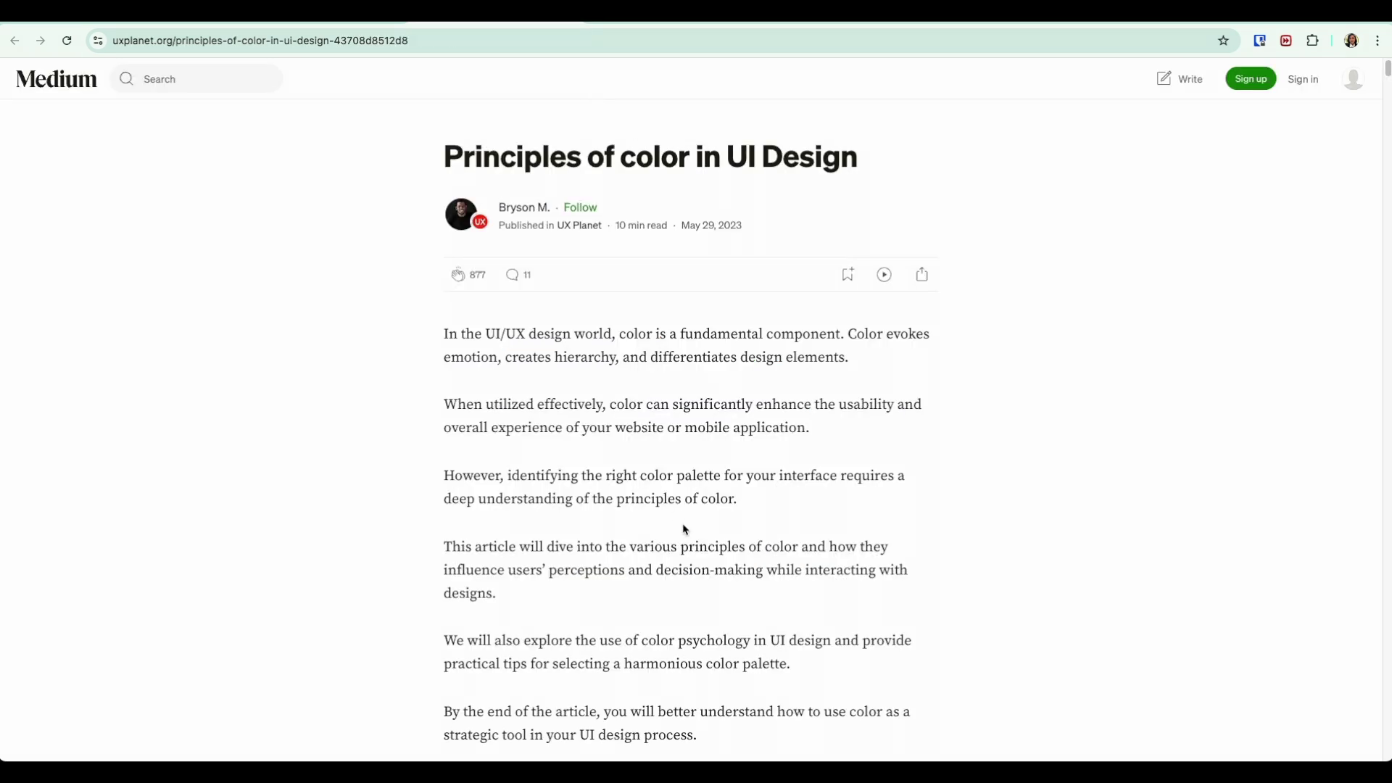
- Read down the Medium article 'Principles of color in UI Design'
{"action": "scroll", "coordinate": [693, 529], "scroll_direction": "down", "scroll_amount": 10}
{"action": "scroll", "coordinate": [693, 528], "scroll_direction": "down", "scroll_amount": 20}
{"action": "scroll", "coordinate": [694, 529], "scroll_direction": "down", "scroll_amount": 5}
{"action": "scroll", "coordinate": [803, 528], "scroll_direction": "down", "scroll_amount": 3}
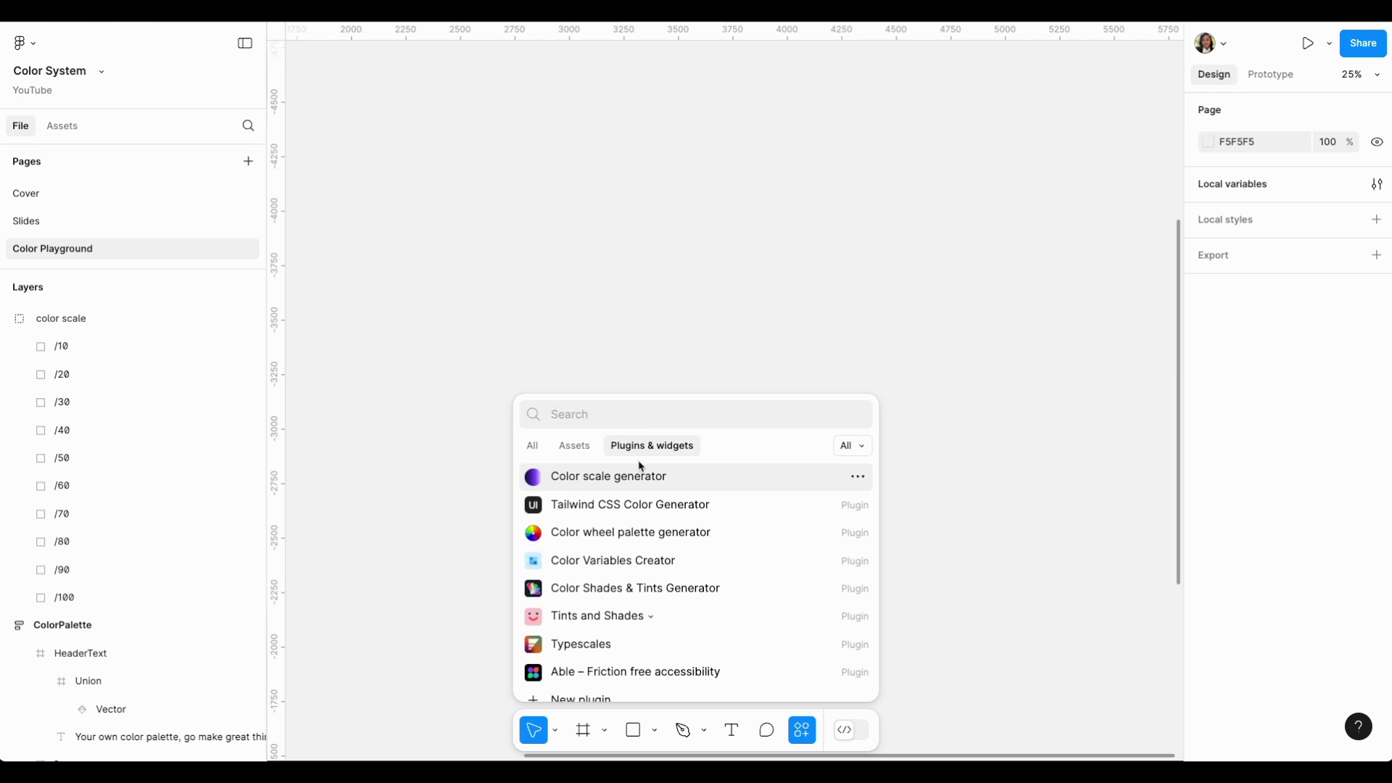
- Put Adobe Color's purple #7B74F7 into the Color scale generator's Color field
{"action": "left_click", "coordinate": [637, 485]}
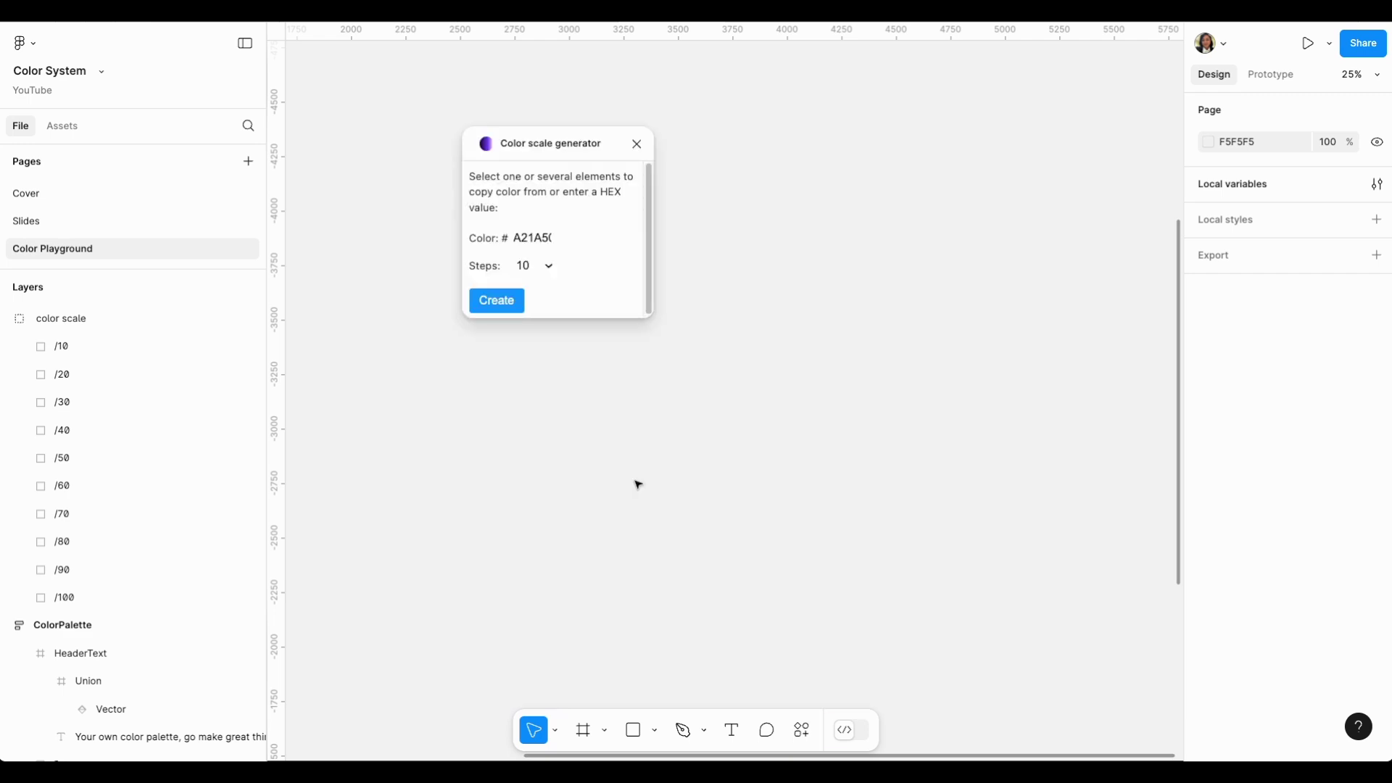
{"action": "double_click", "coordinate": [524, 241]}
{"action": "key", "text": "super+Tab"}
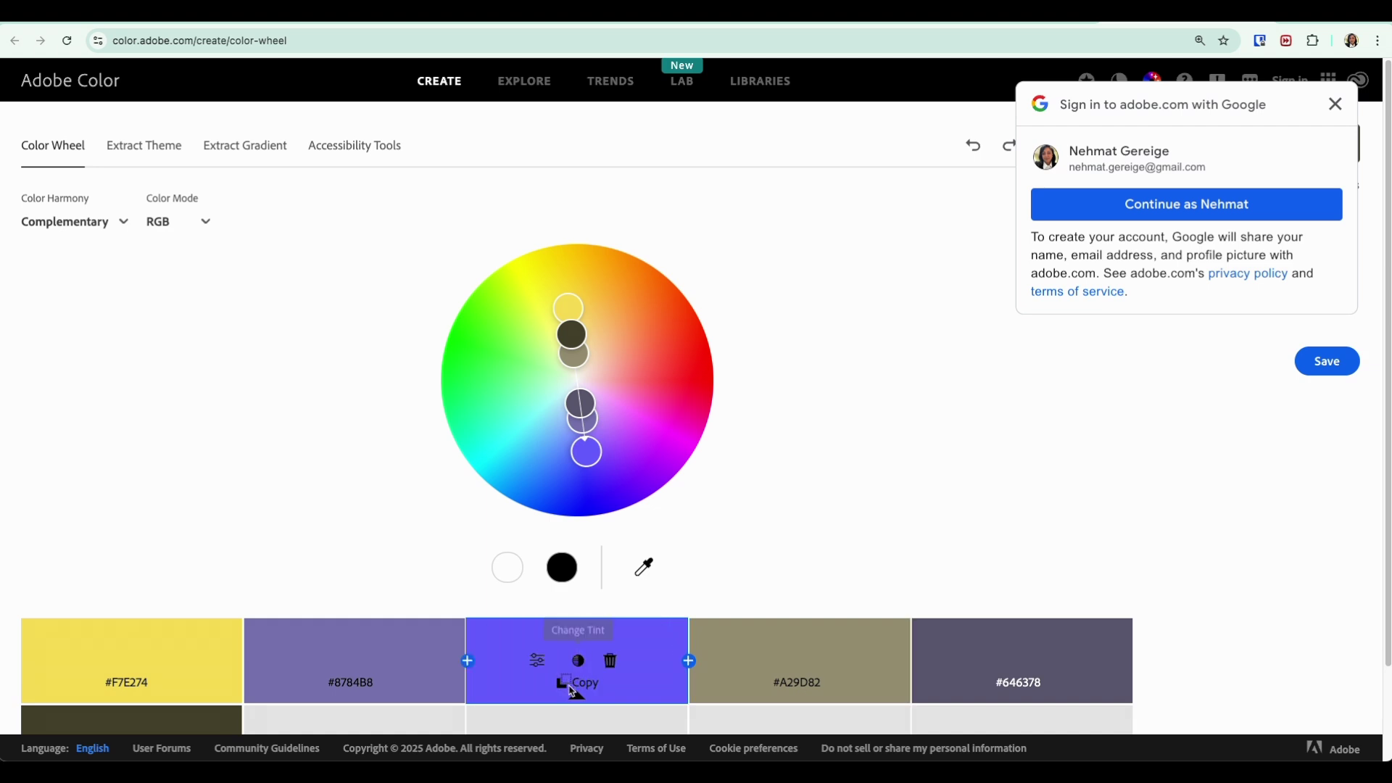
{"action": "left_click", "coordinate": [579, 685]}
{"action": "key", "text": "alt+Tab"}
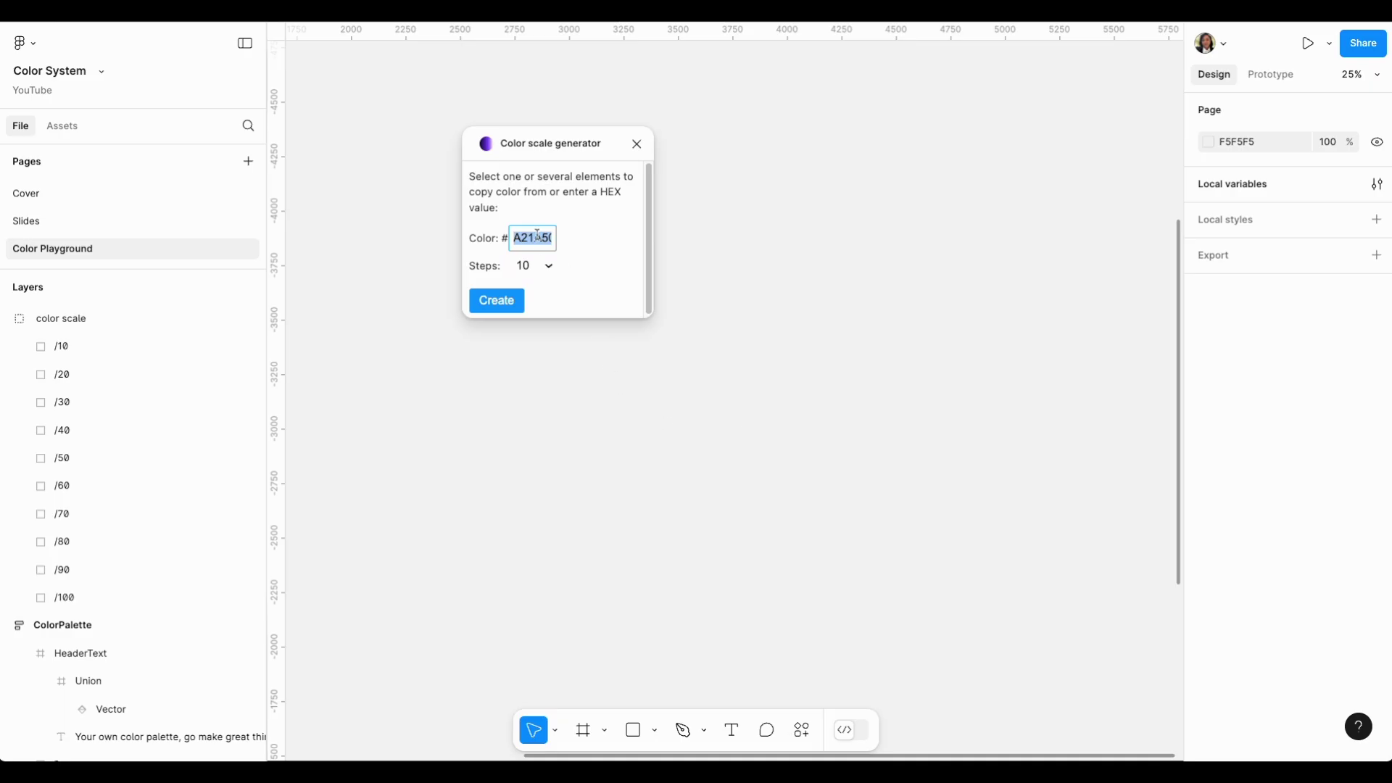
{"action": "key", "text": "ctrl+v"}
- Generate ten purple squares from 171548 to F2F1FF, then select layers /10 through /100
{"action": "left_click", "coordinate": [497, 302]}
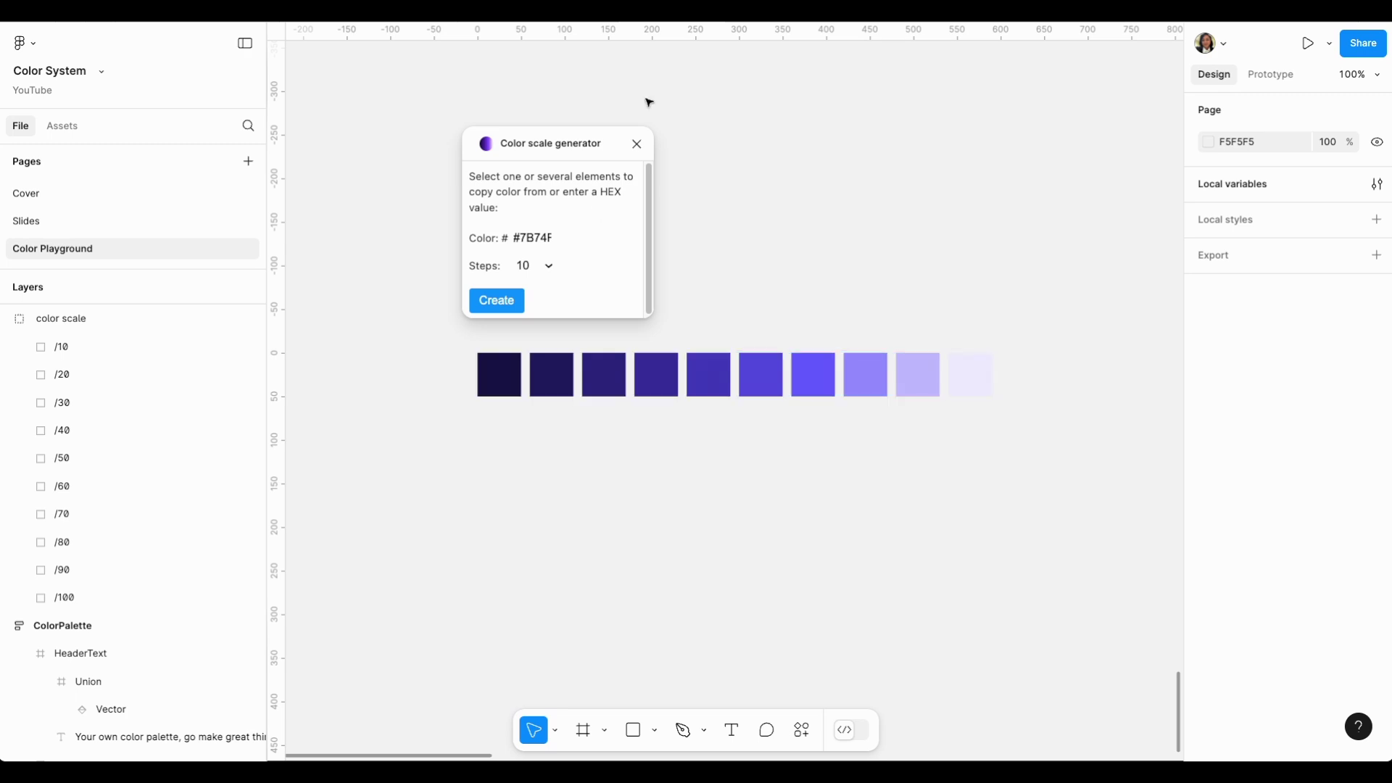
{"action": "left_click", "coordinate": [636, 144]}
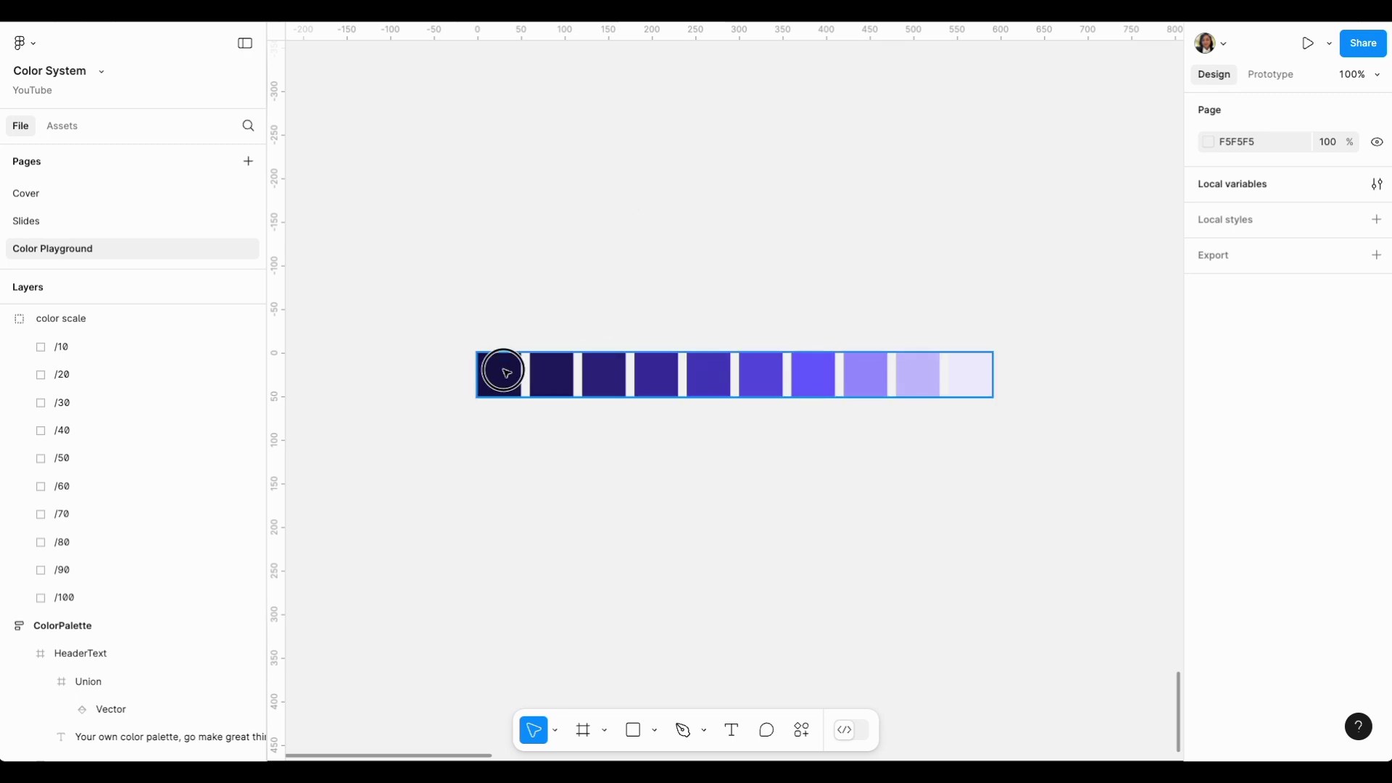
{"action": "left_click", "coordinate": [506, 373]}
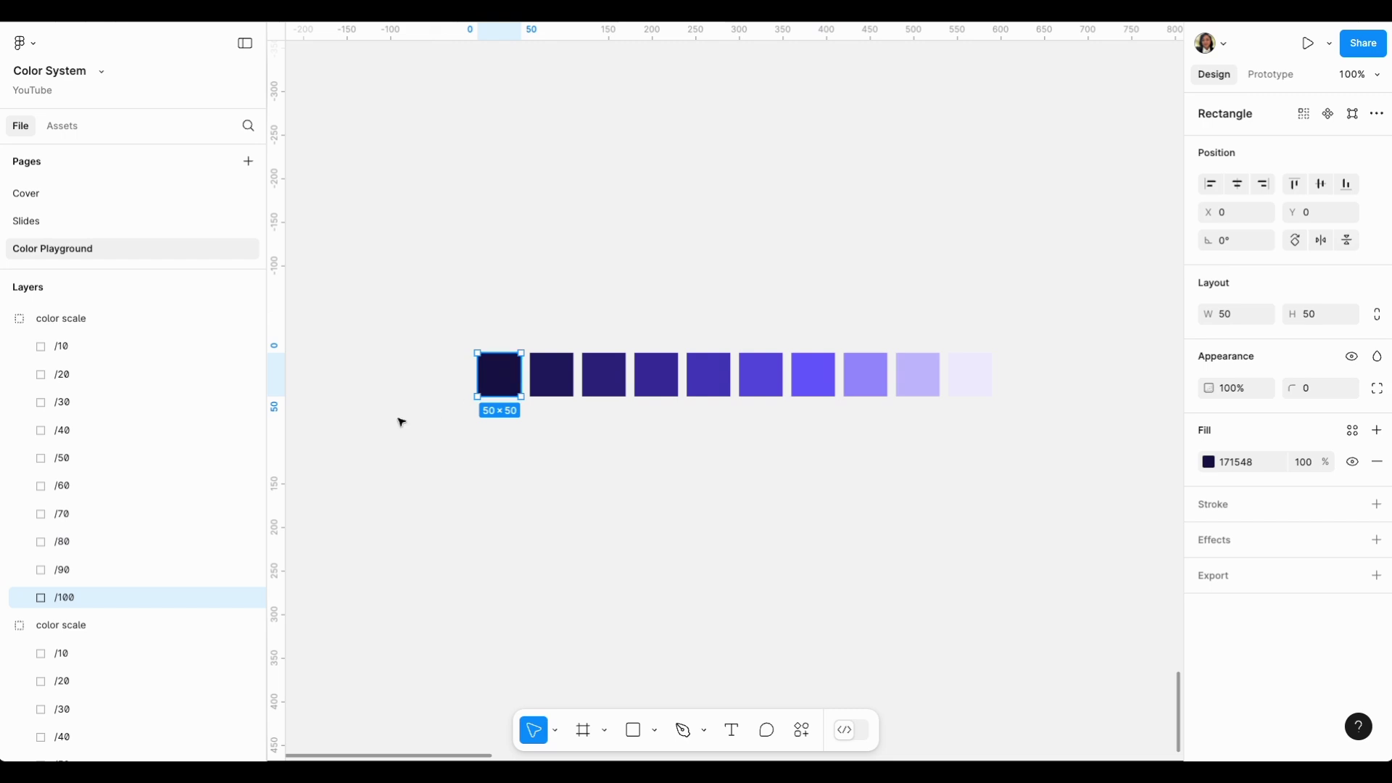
{"action": "left_click", "coordinate": [161, 349]}
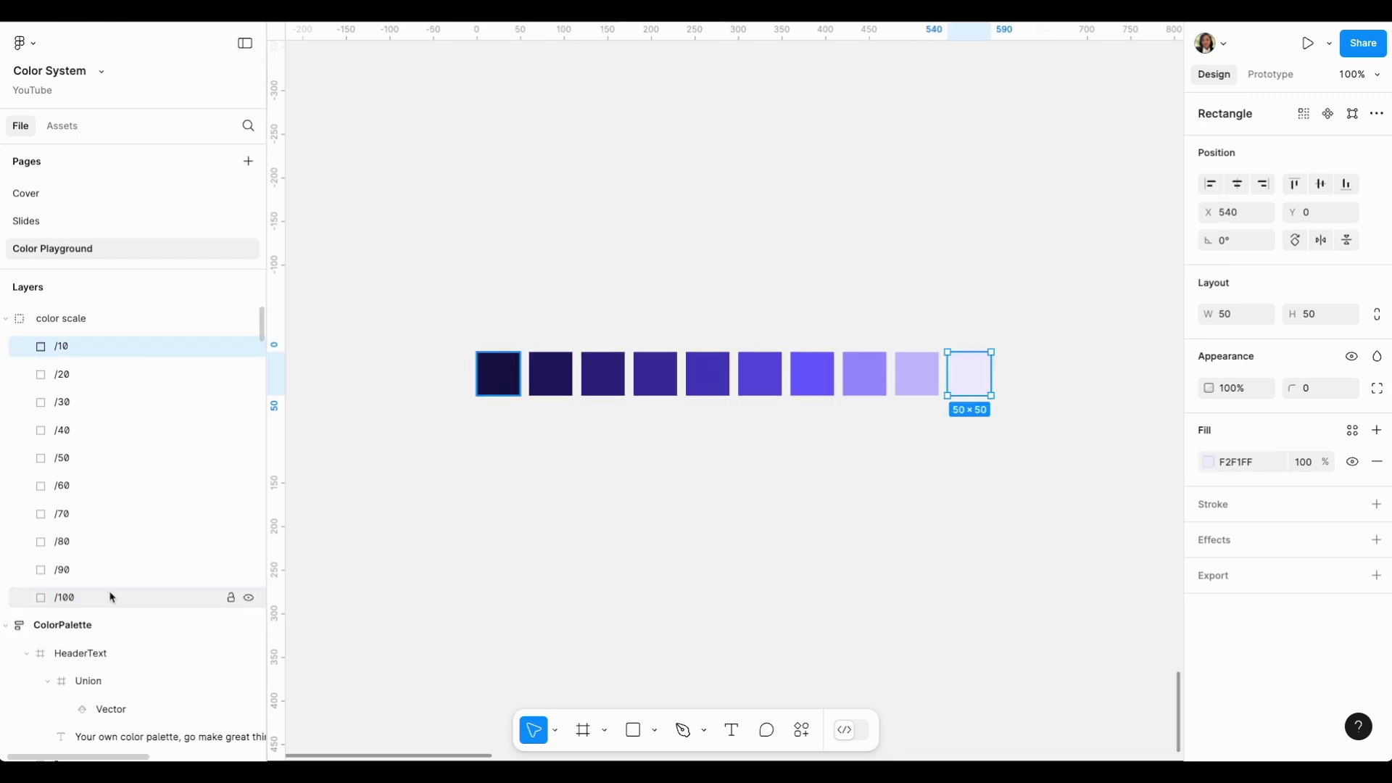
{"action": "left_click", "coordinate": [112, 598], "text": "shift"}
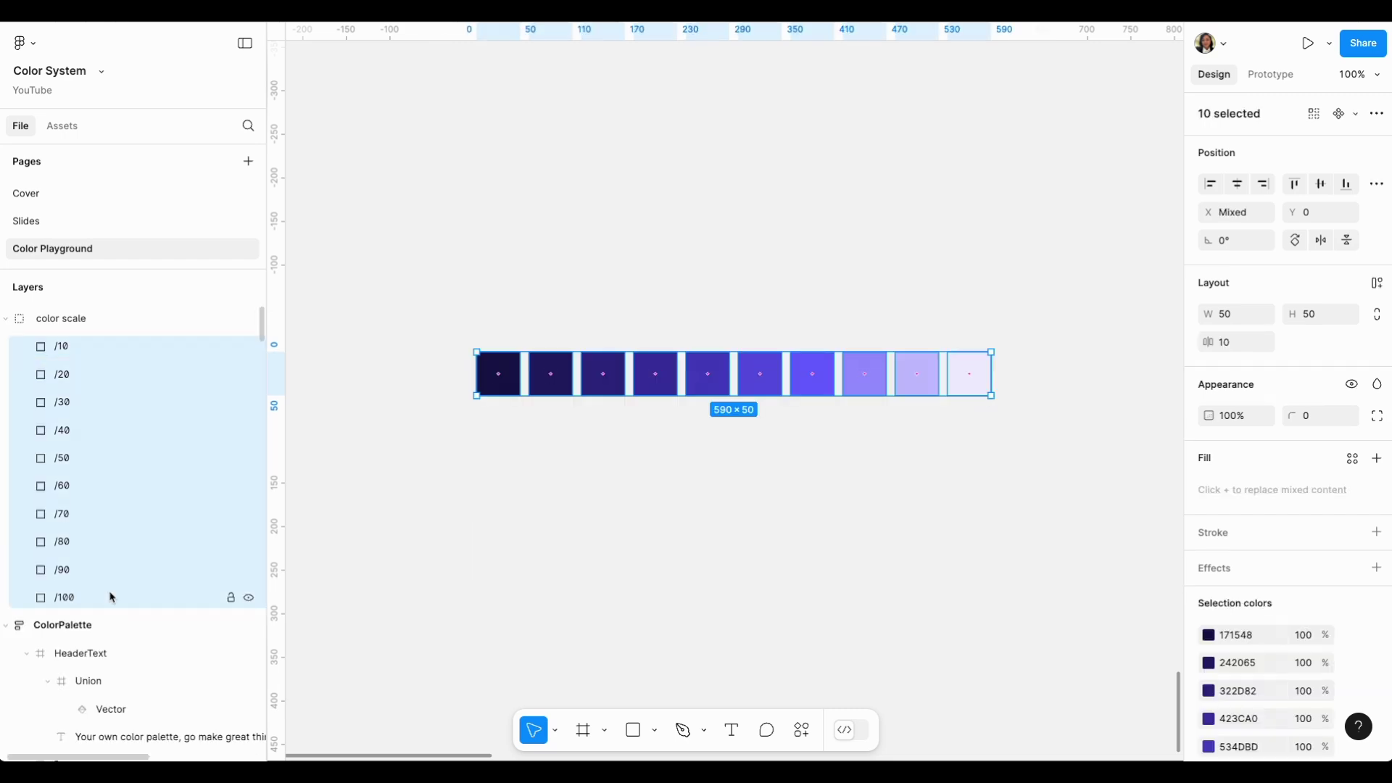
- Batch-rename the ten layers with 'purple$&' to purple/10 through purple/100, then select purple/10
{"action": "key", "text": "ctrl+r"}
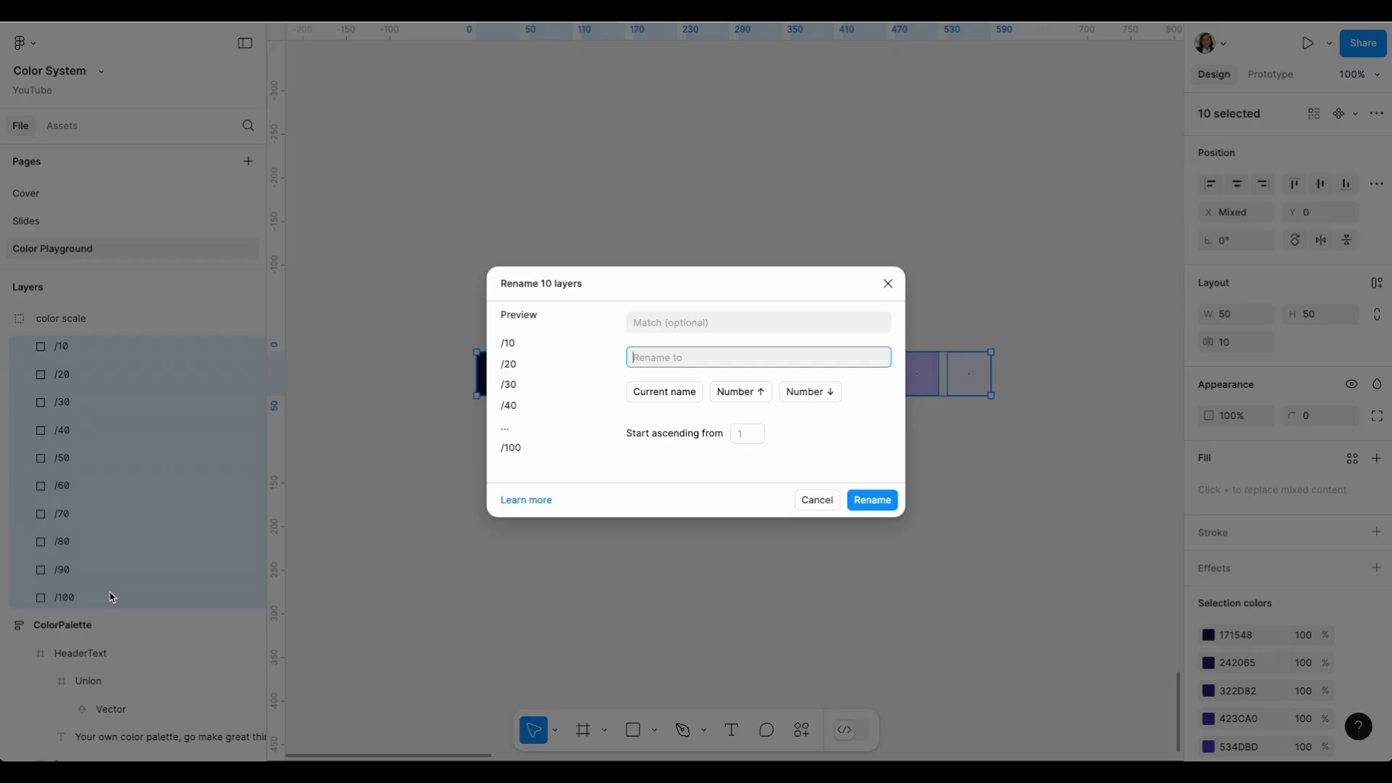
{"action": "type", "text": "purple"}
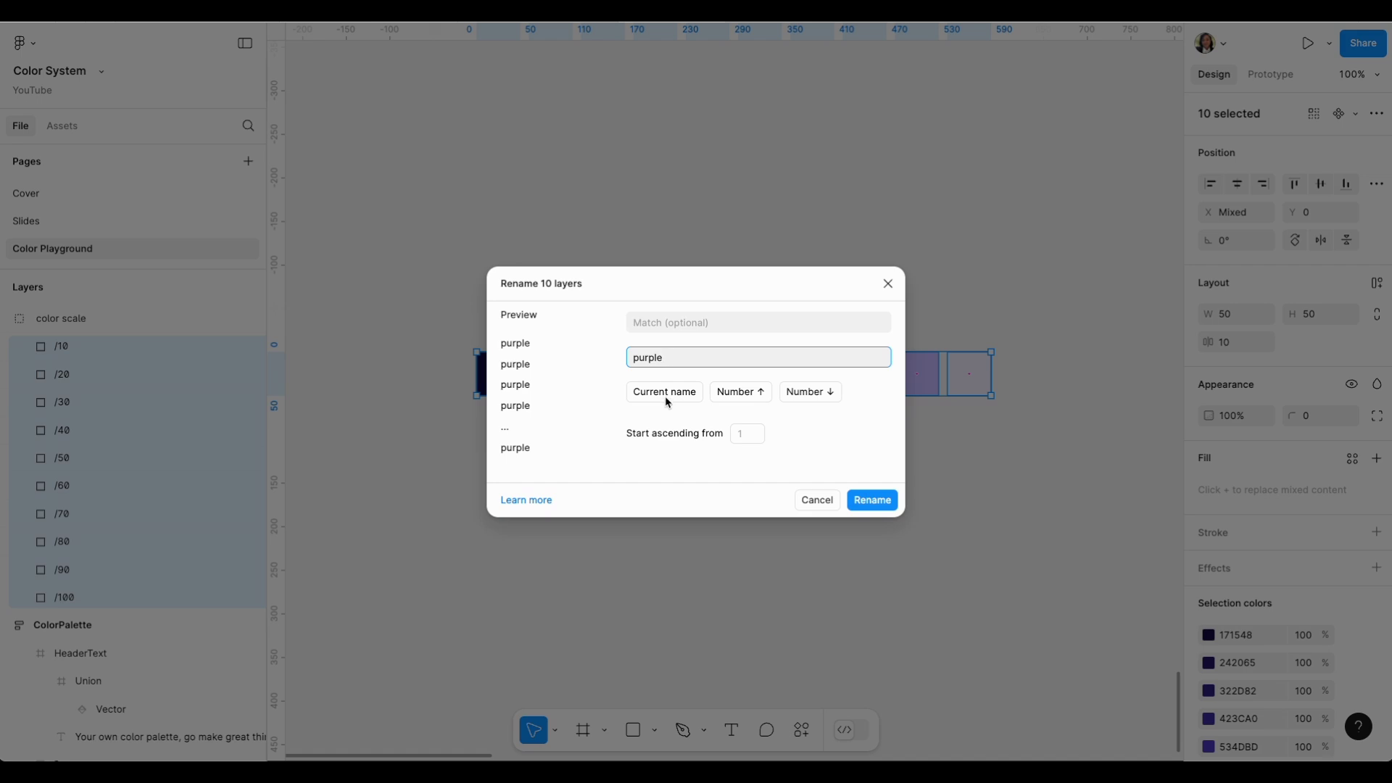
{"action": "type", "text": "$&"}
{"action": "left_click", "coordinate": [889, 501]}
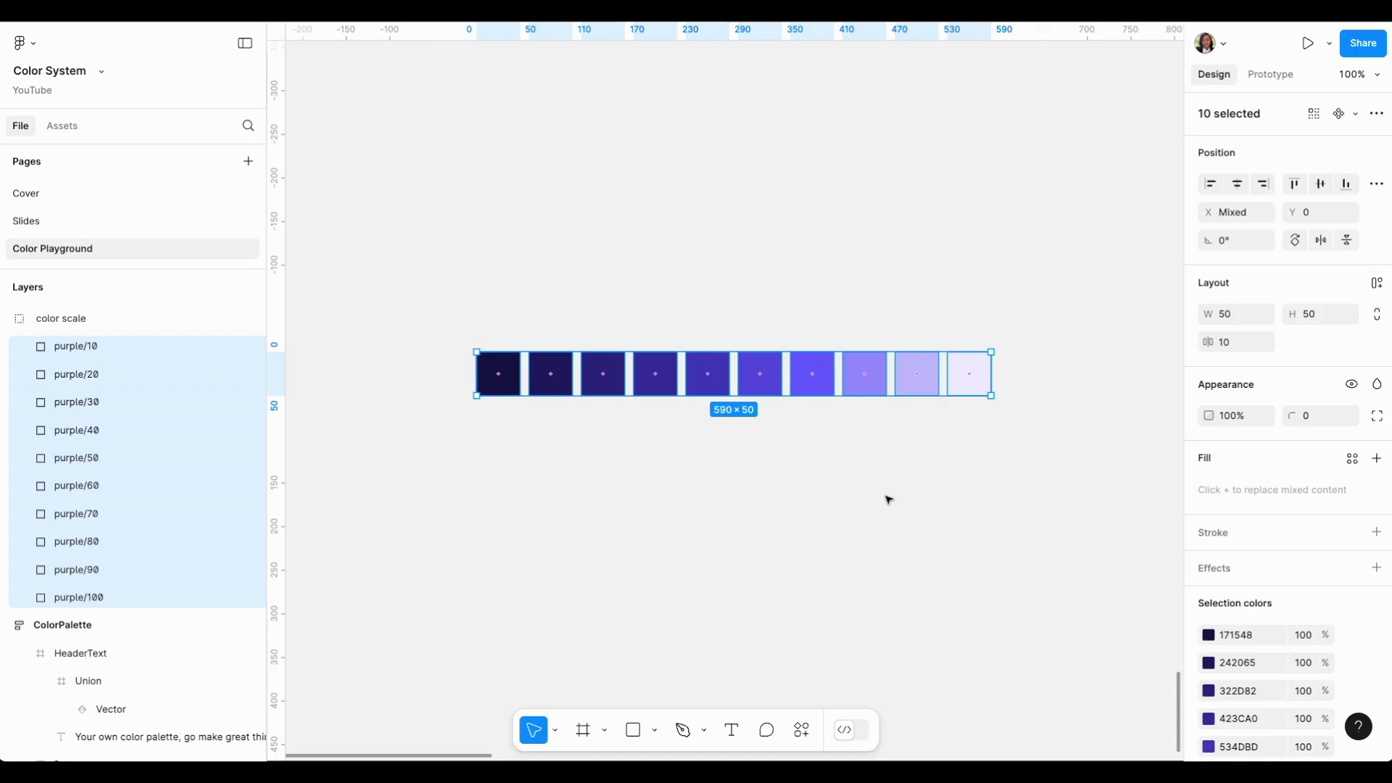
{"action": "left_click", "coordinate": [479, 564]}
{"action": "left_click", "coordinate": [70, 349]}
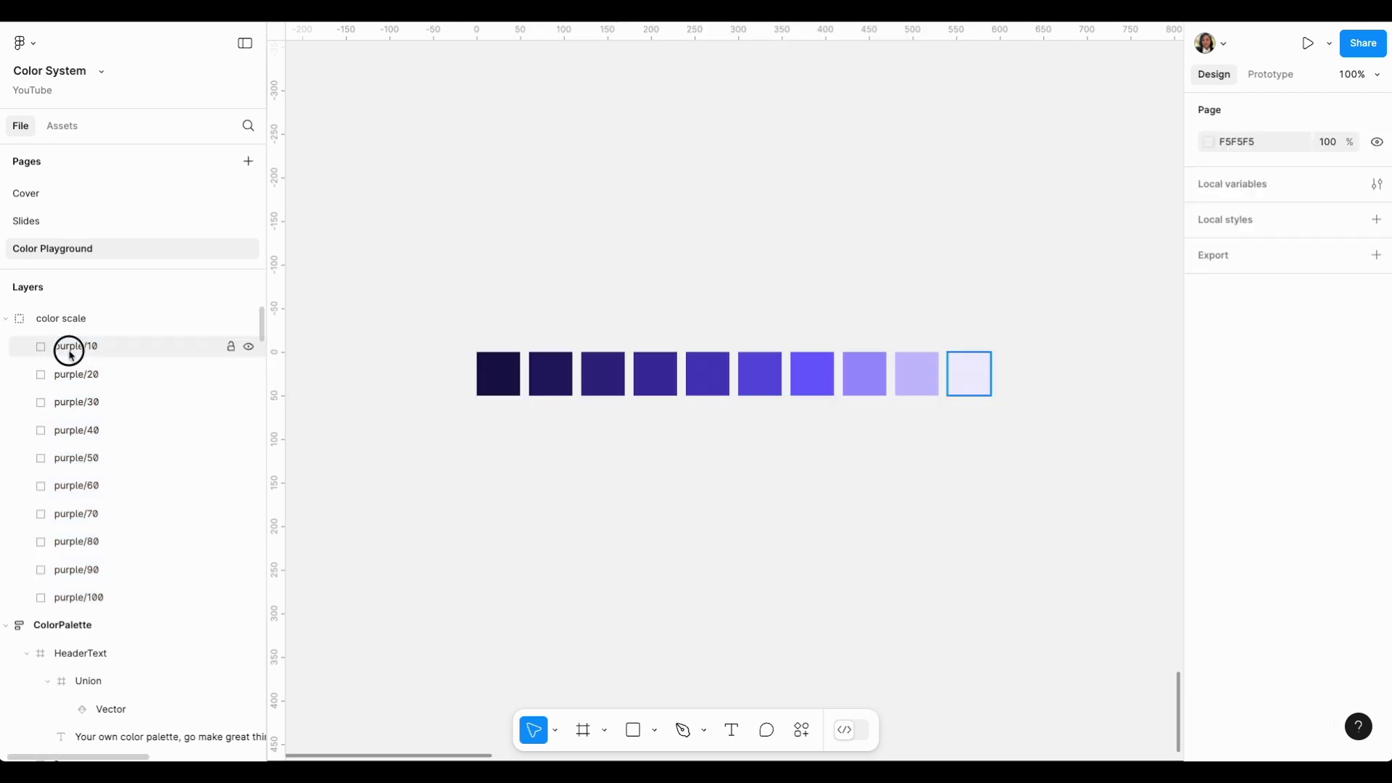
- Create variables from all ten purple swatches in the Color collection, Mode 1
{"action": "left_click", "coordinate": [88, 608], "text": "shift"}
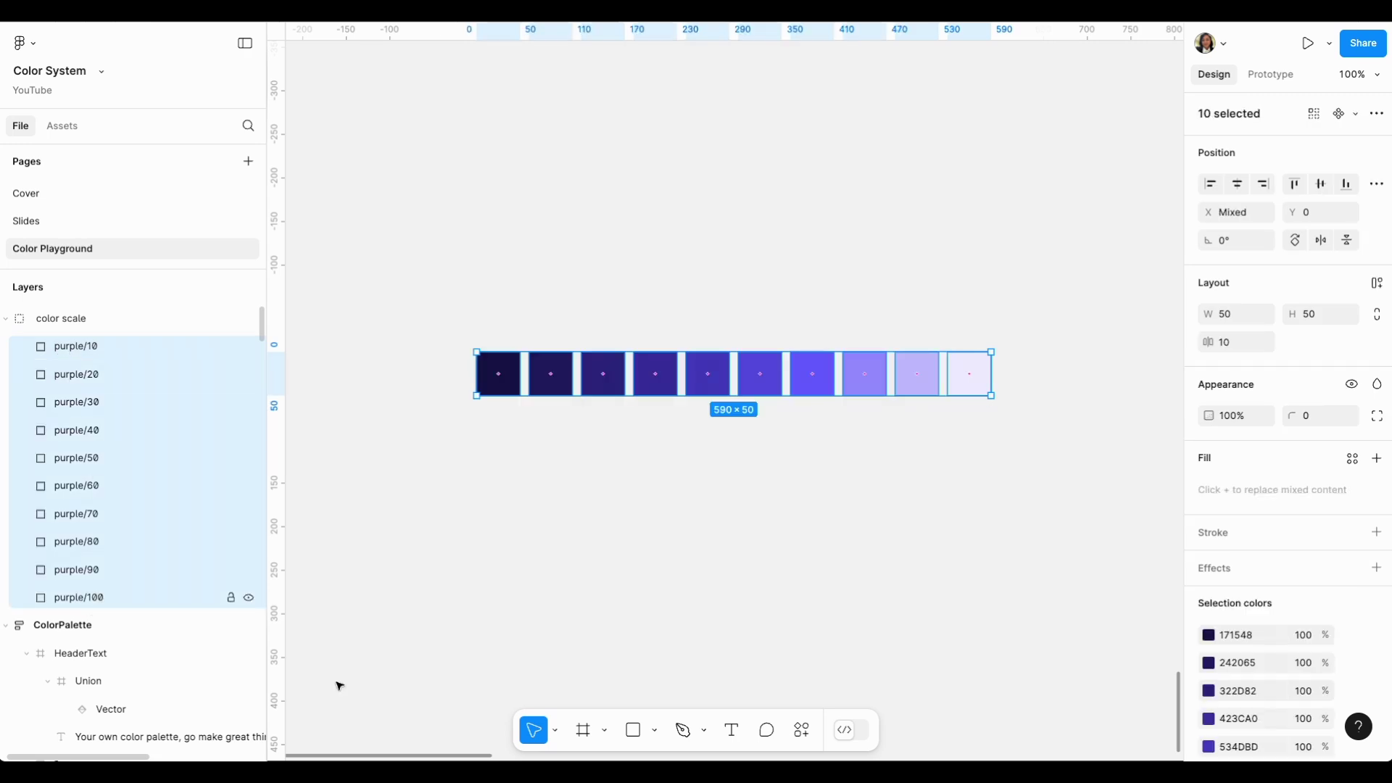
{"action": "left_click", "coordinate": [801, 731]}
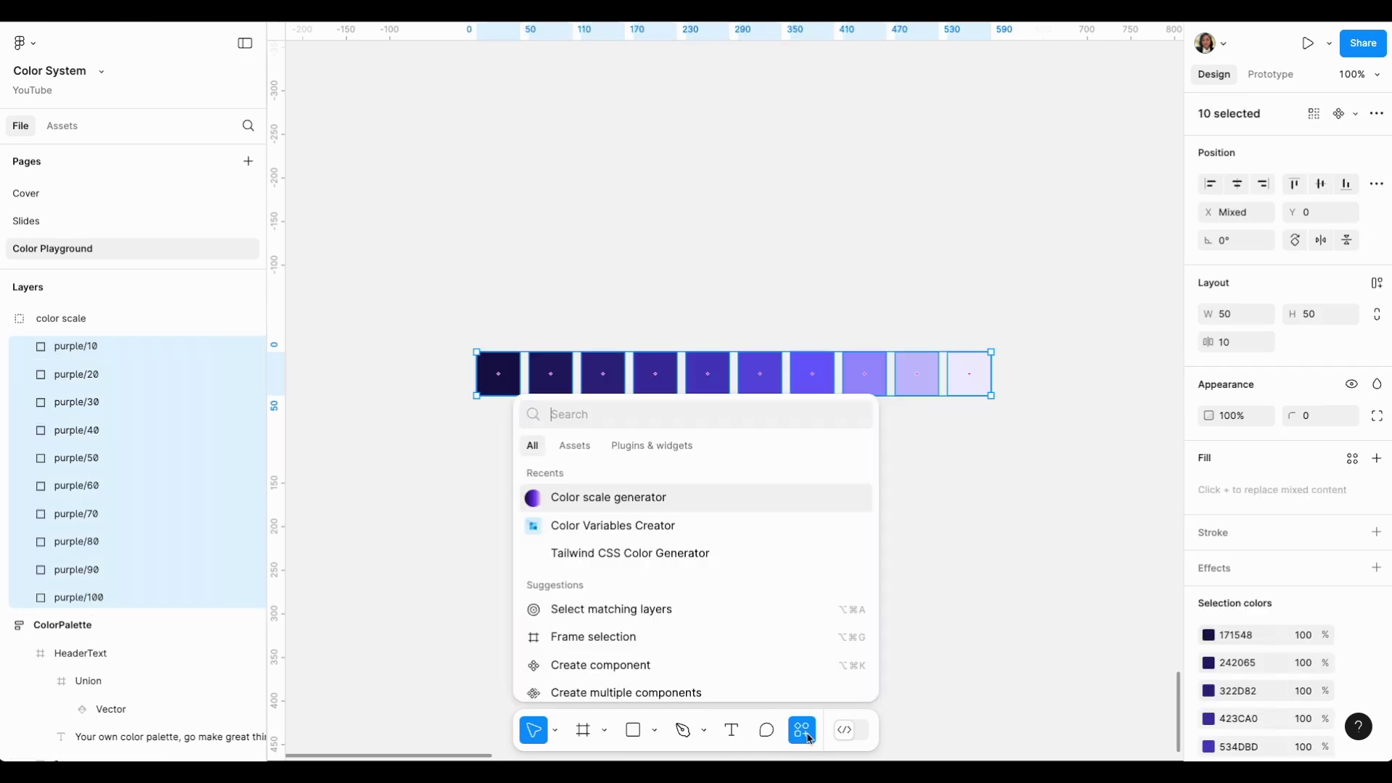
{"action": "left_click", "coordinate": [657, 537]}
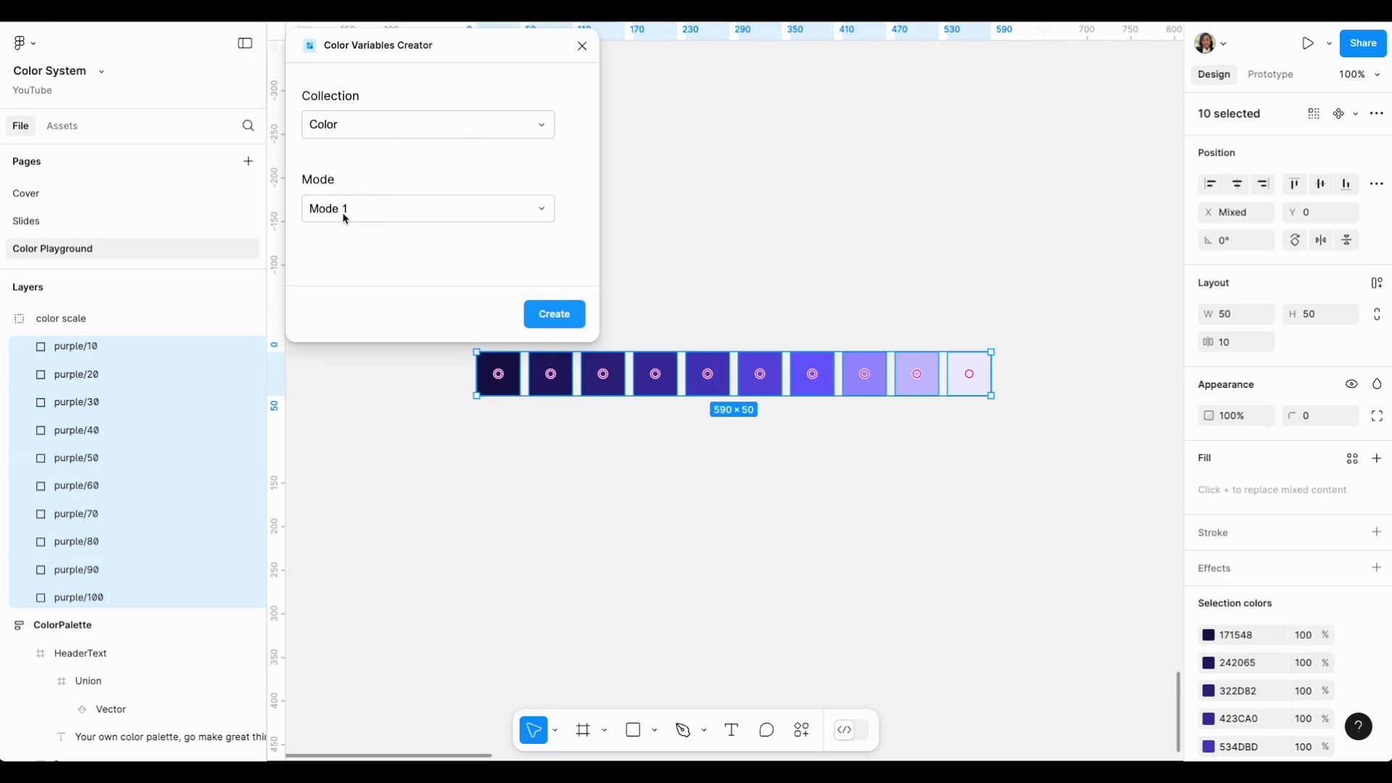
{"action": "left_click", "coordinate": [565, 314]}
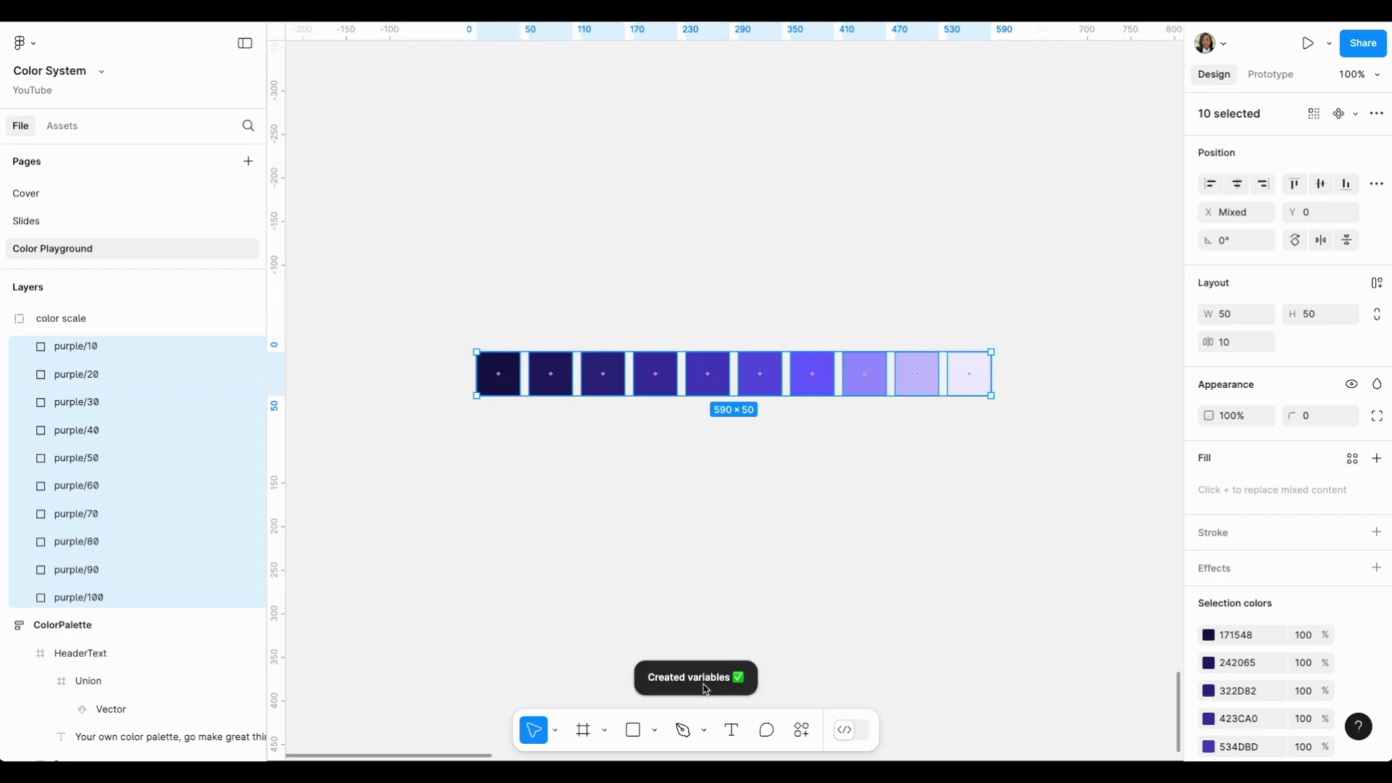
{"action": "left_click", "coordinate": [853, 608]}
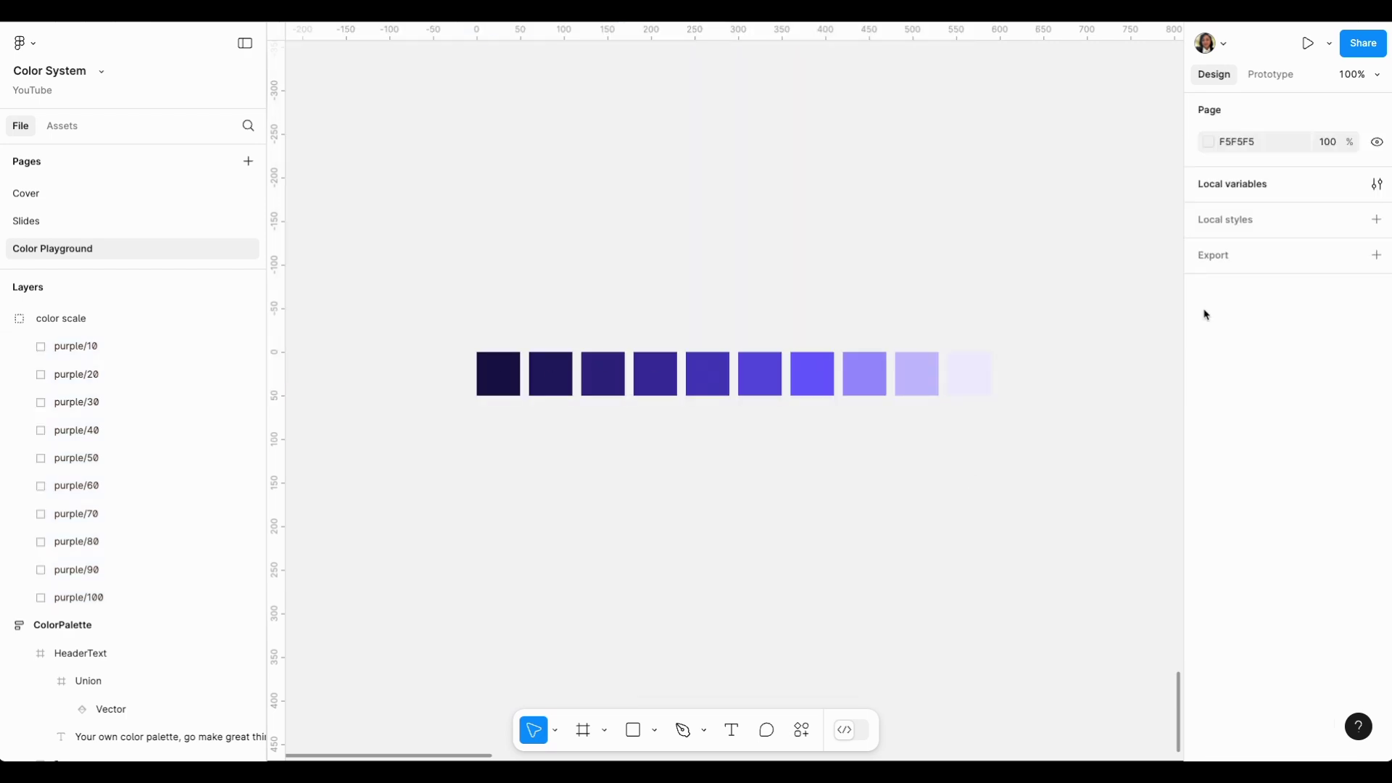
{"action": "left_click", "coordinate": [1377, 185]}
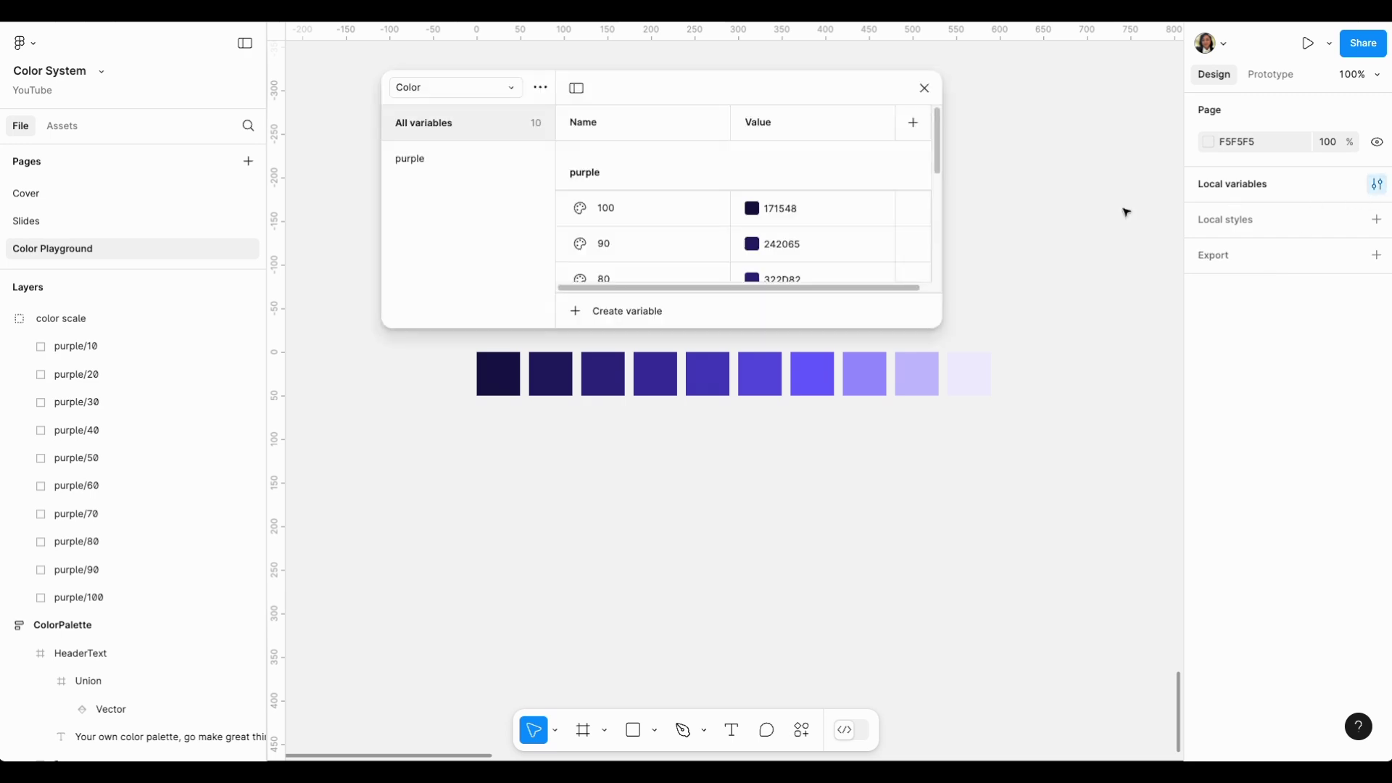
{"action": "left_click_drag", "start_coordinate": [936, 326], "coordinate": [1173, 640]}
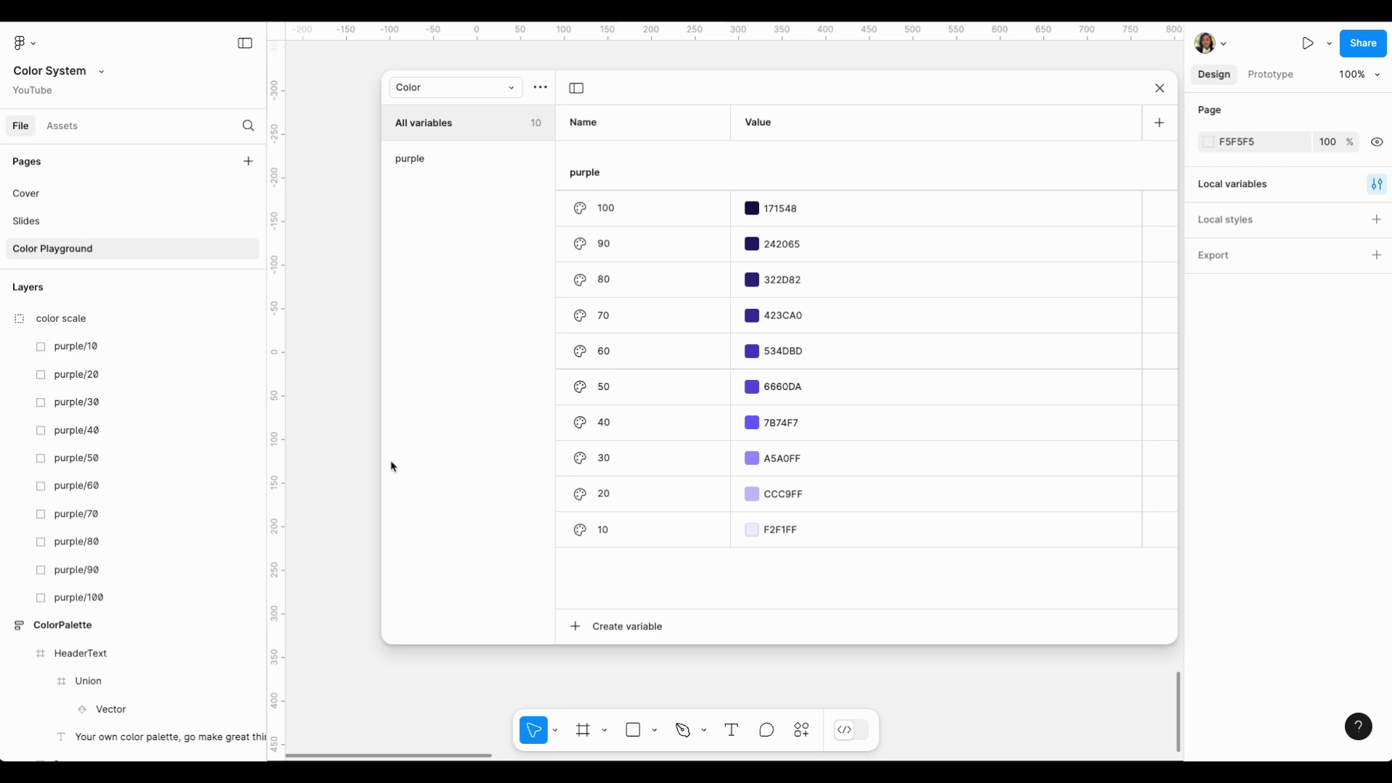
{"action": "left_click", "coordinate": [1161, 89]}
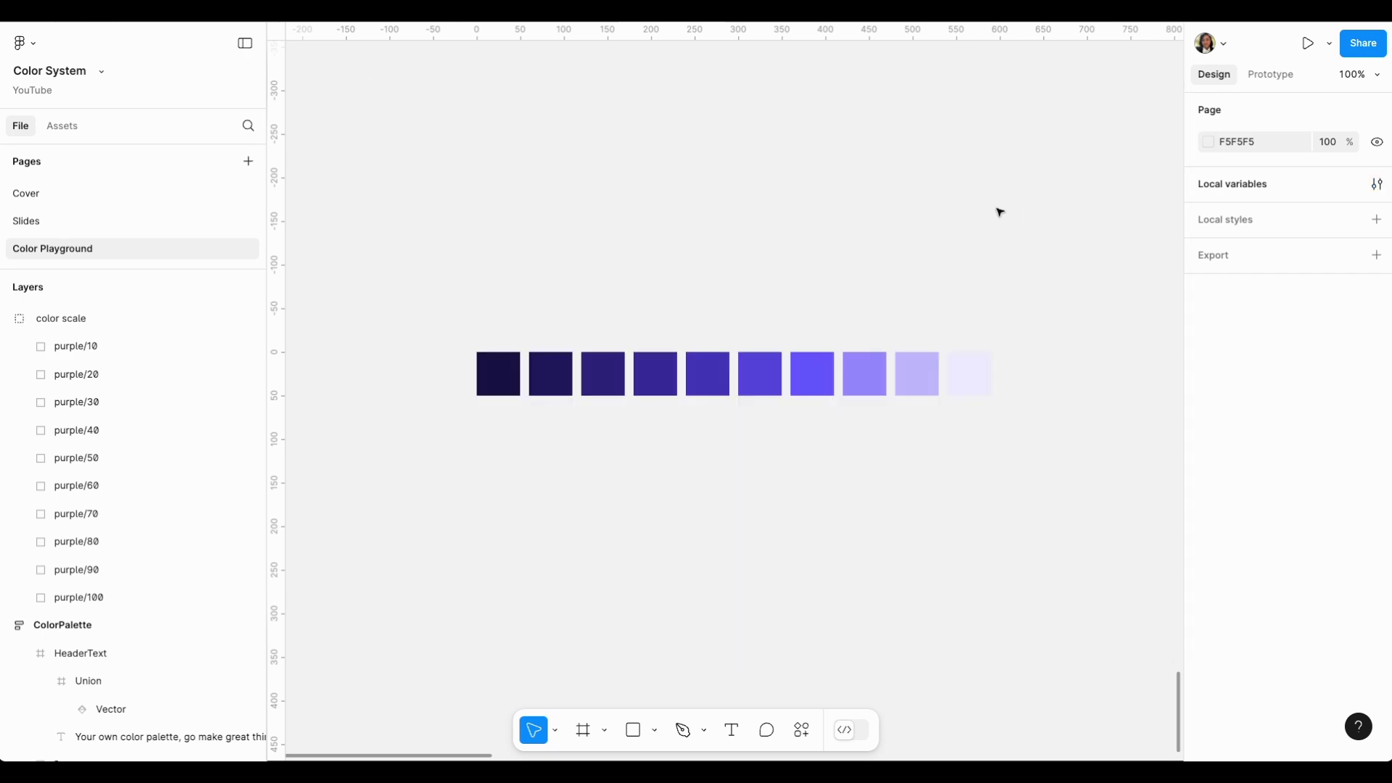
{"action": "left_click", "coordinate": [647, 370]}
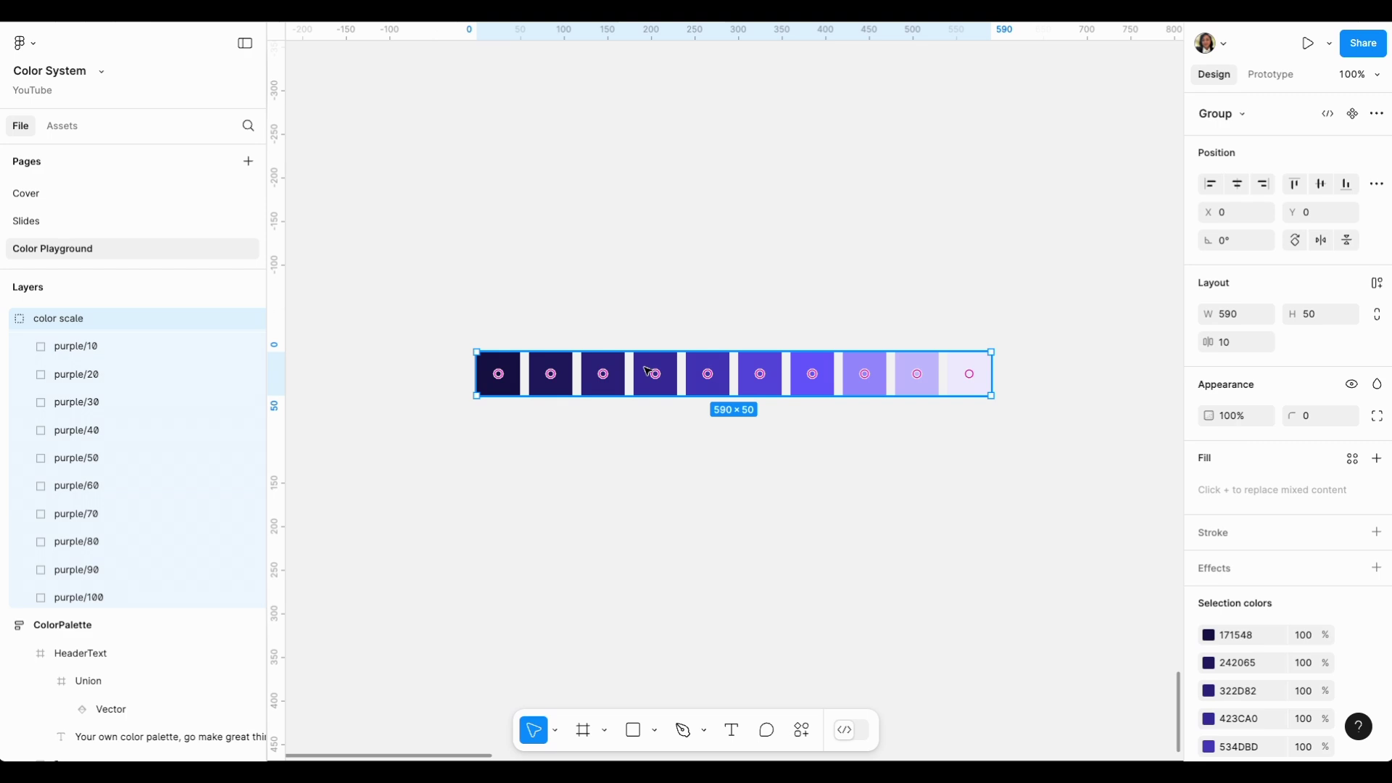
- Deselect the color scale group and start the Color wheel palette generator plugin
{"action": "left_click", "coordinate": [667, 461]}
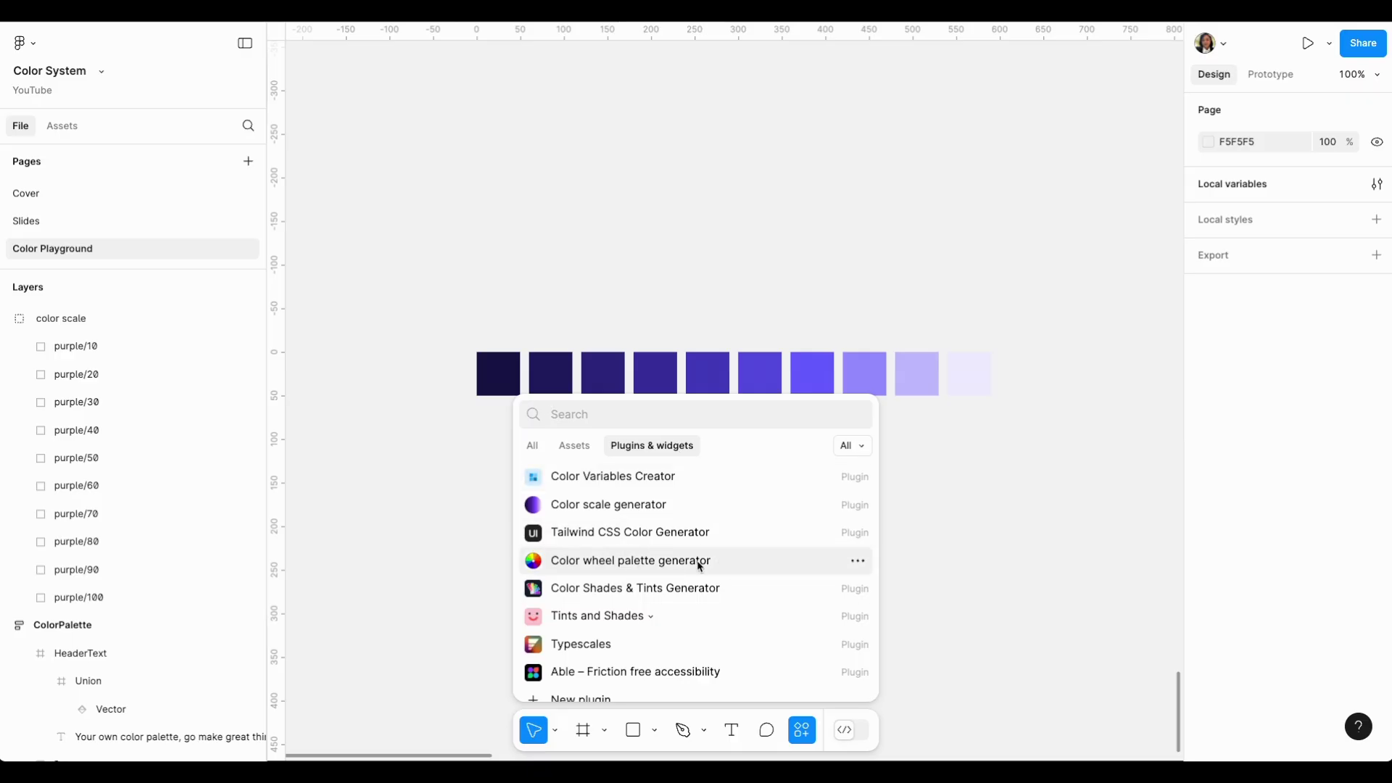
{"action": "left_click", "coordinate": [660, 571]}
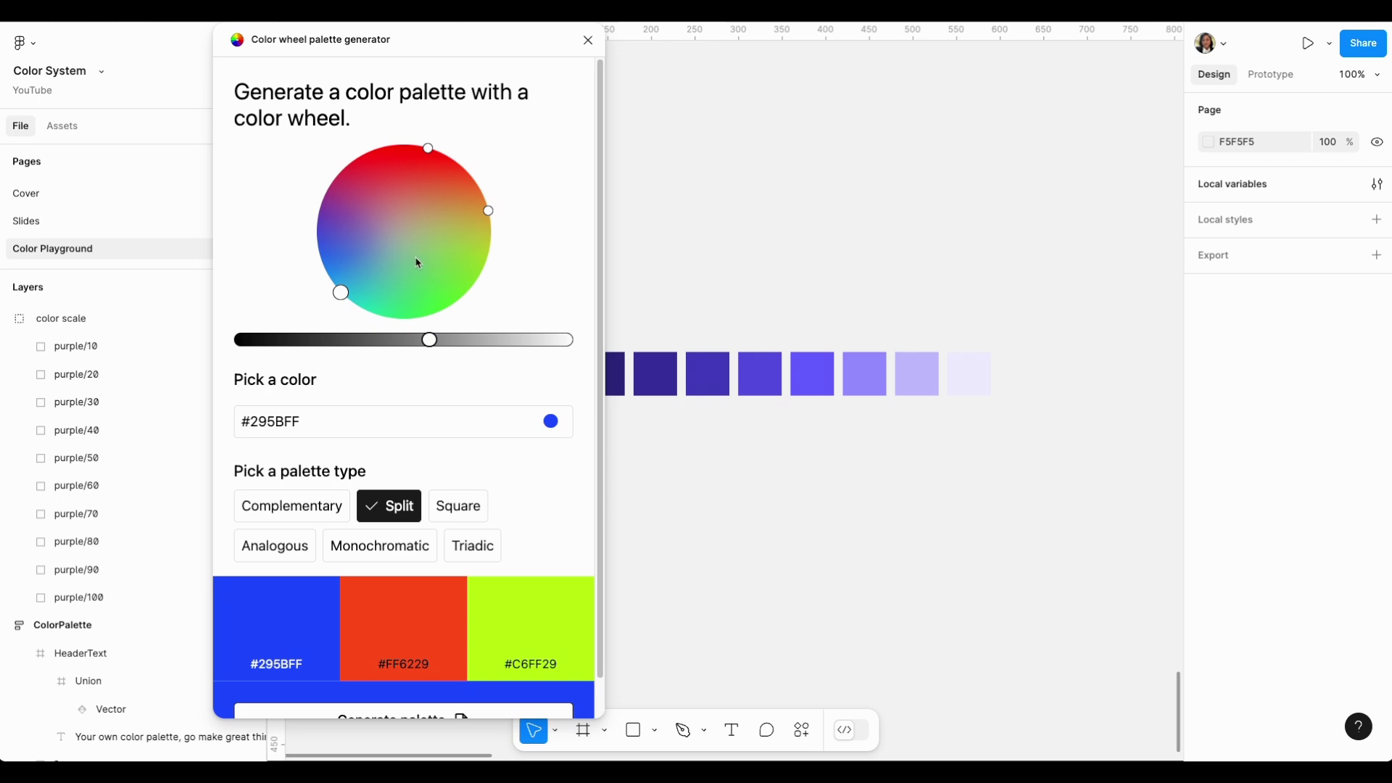
- Generate a Monochromatic palette from blue #374CF1 as a ColorPalette frame
{"action": "left_click_drag", "start_coordinate": [358, 258], "coordinate": [343, 277]}
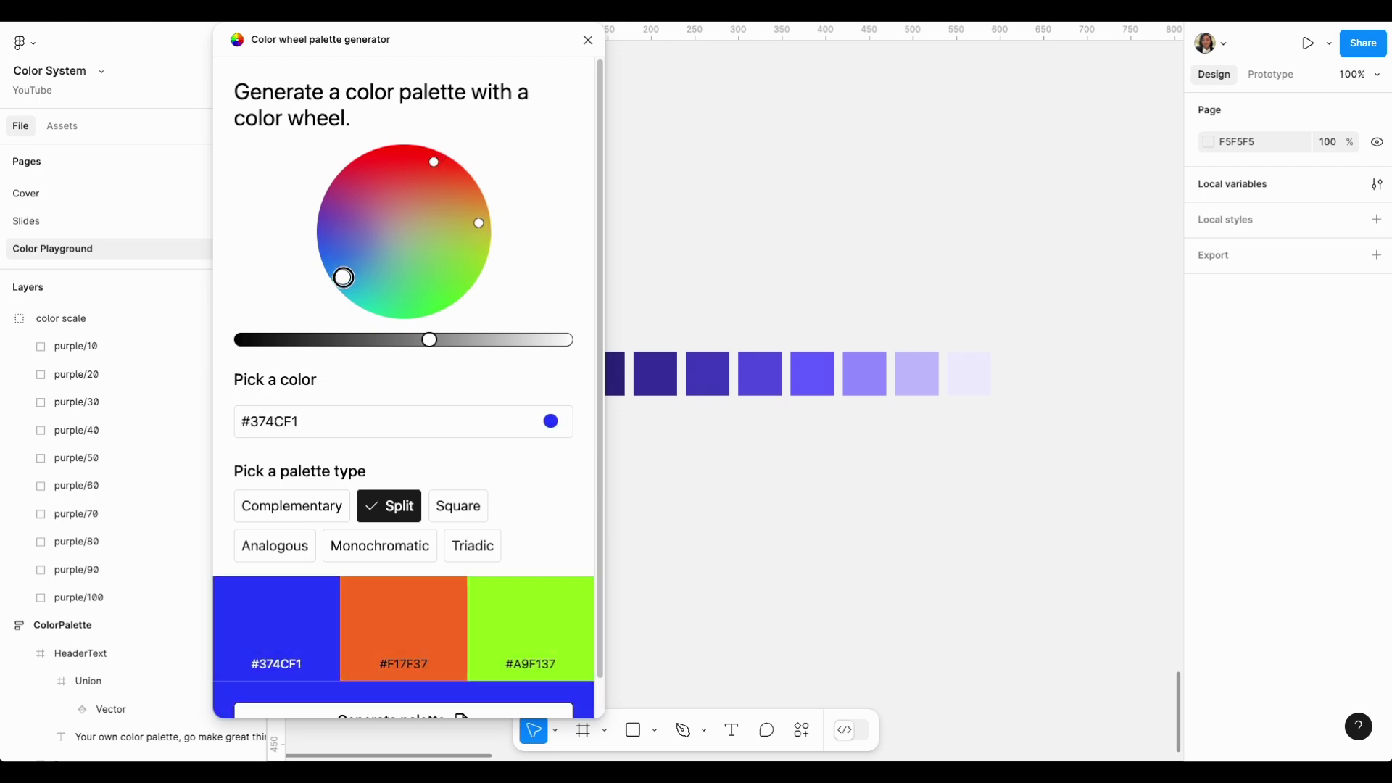
{"action": "left_click", "coordinate": [351, 549]}
{"action": "scroll", "coordinate": [577, 525], "scroll_direction": "down", "scroll_amount": 2}
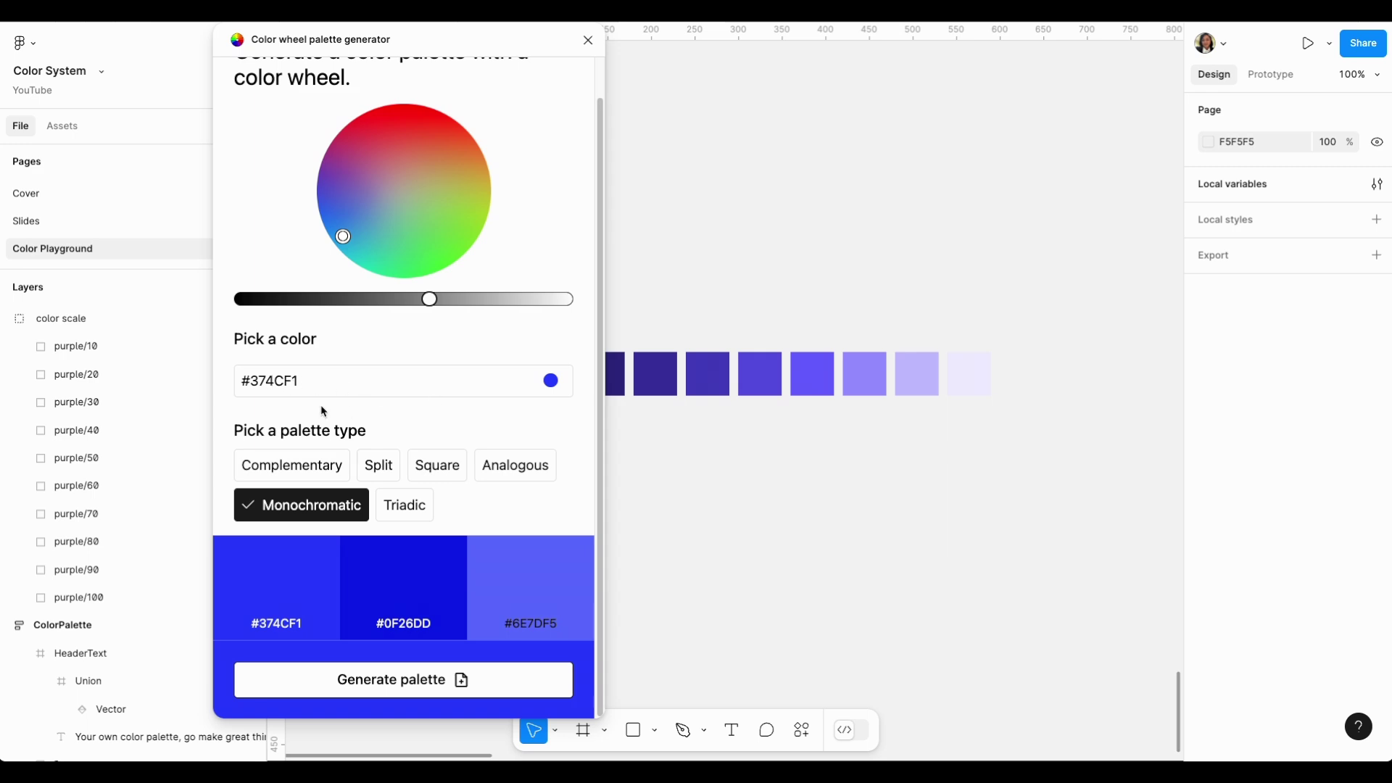
{"action": "scroll", "coordinate": [428, 368], "scroll_direction": "up", "scroll_amount": 1}
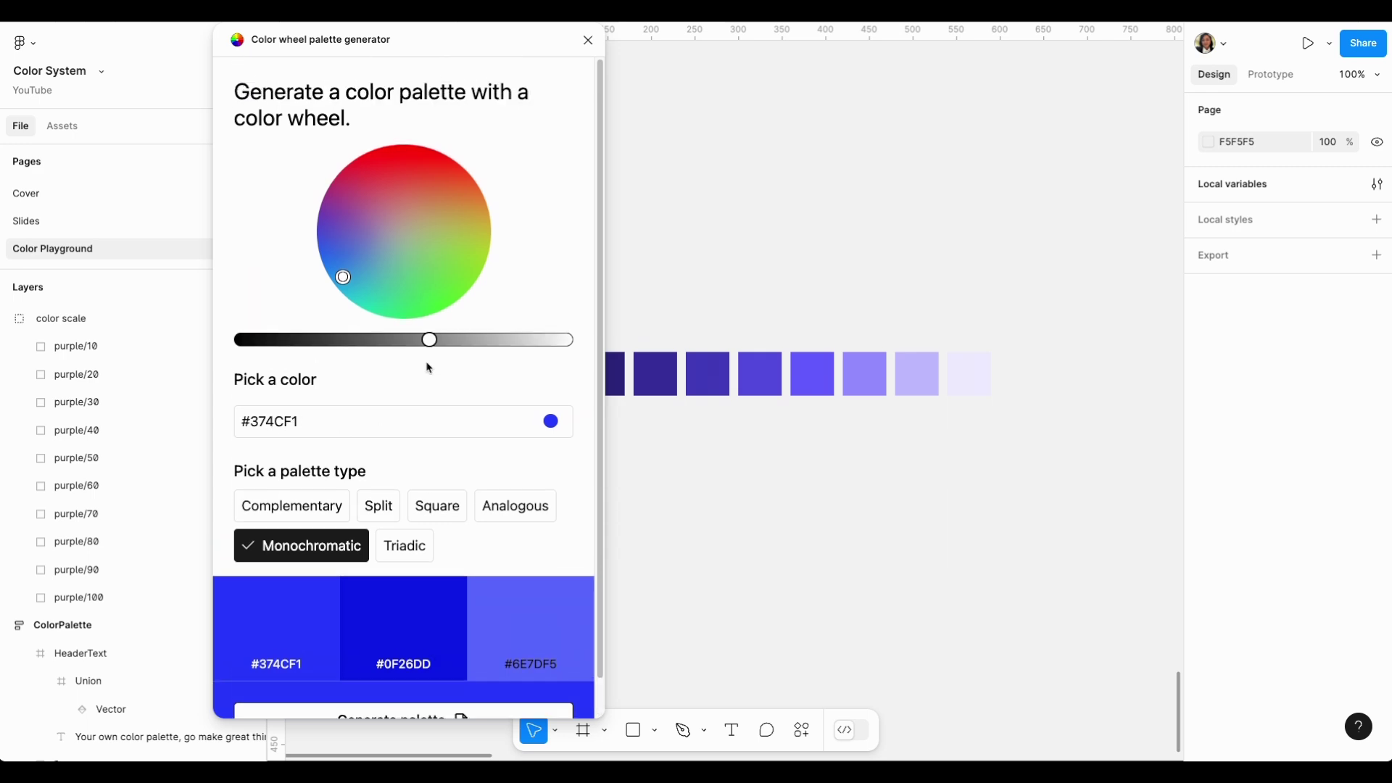
{"action": "scroll", "coordinate": [450, 428], "scroll_direction": "down", "scroll_amount": 1}
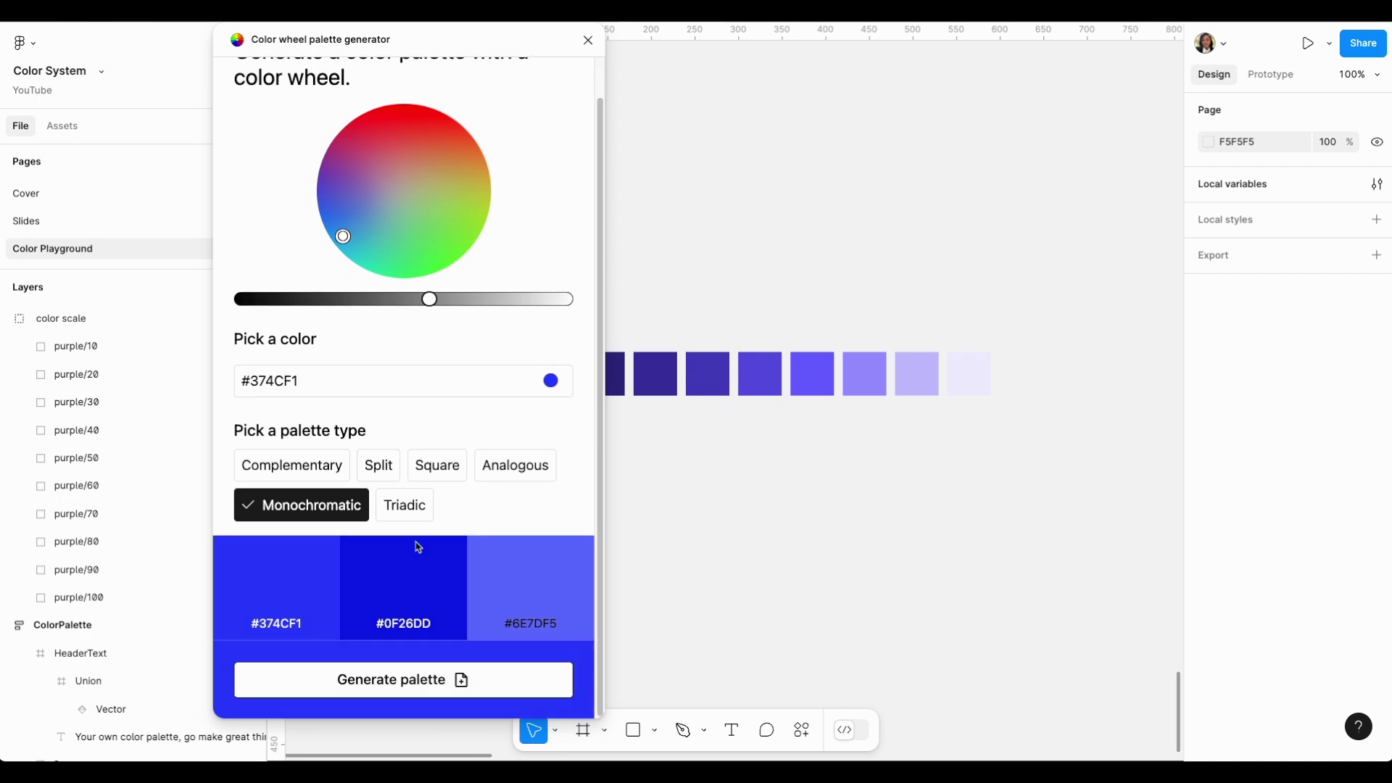
{"action": "left_click", "coordinate": [433, 685]}
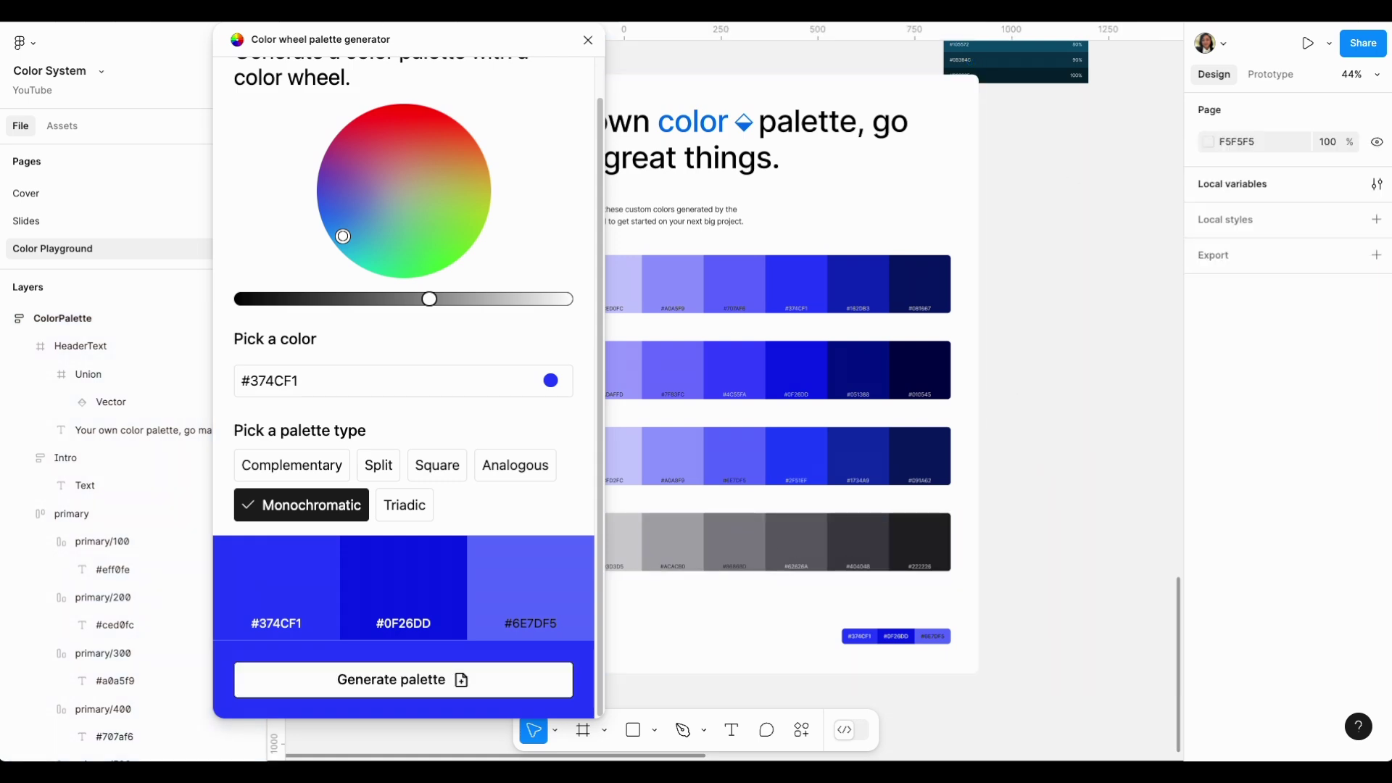
- Close the Color wheel palette generator plugin window
{"action": "left_click", "coordinate": [589, 40]}
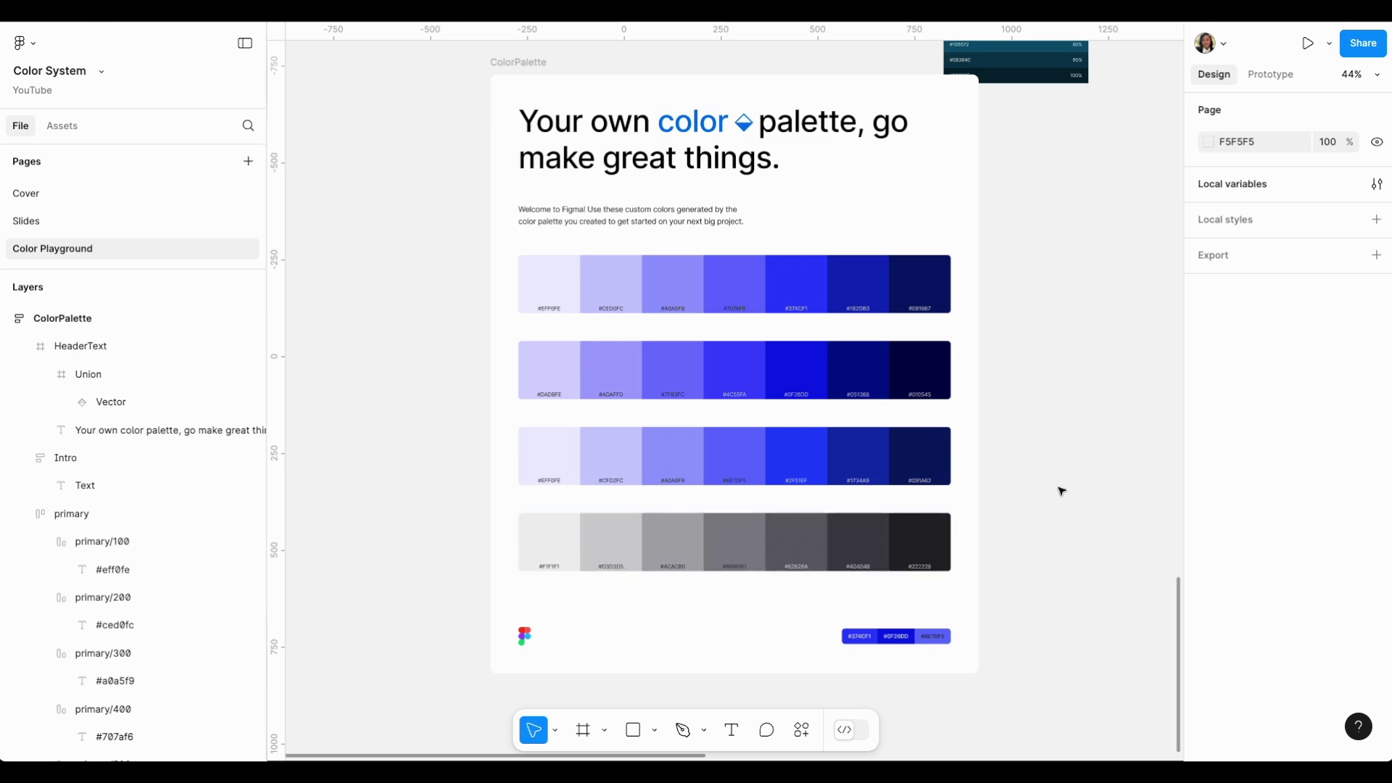
- Open Local variables and switch to the colorWheelPlayground collection
{"action": "left_click", "coordinate": [1378, 185]}
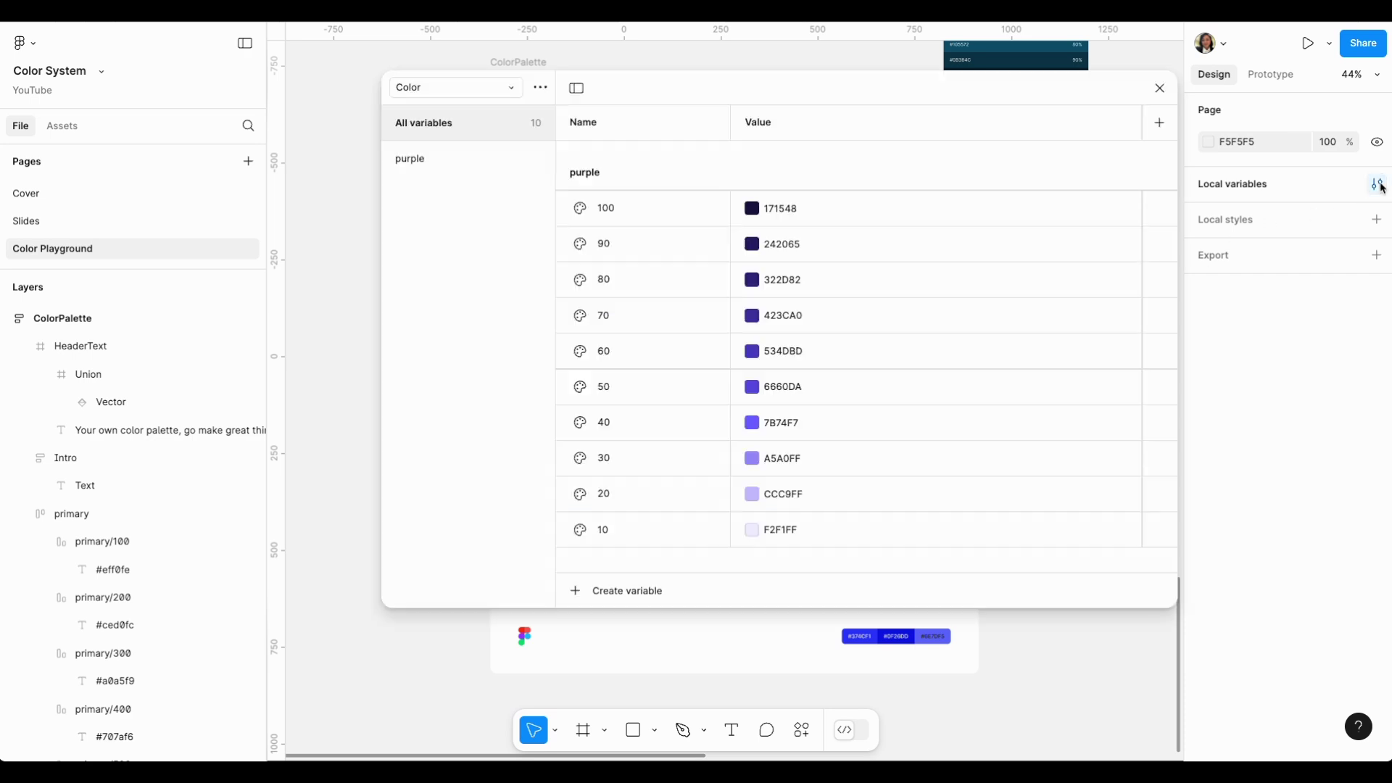
{"action": "left_click", "coordinate": [513, 91]}
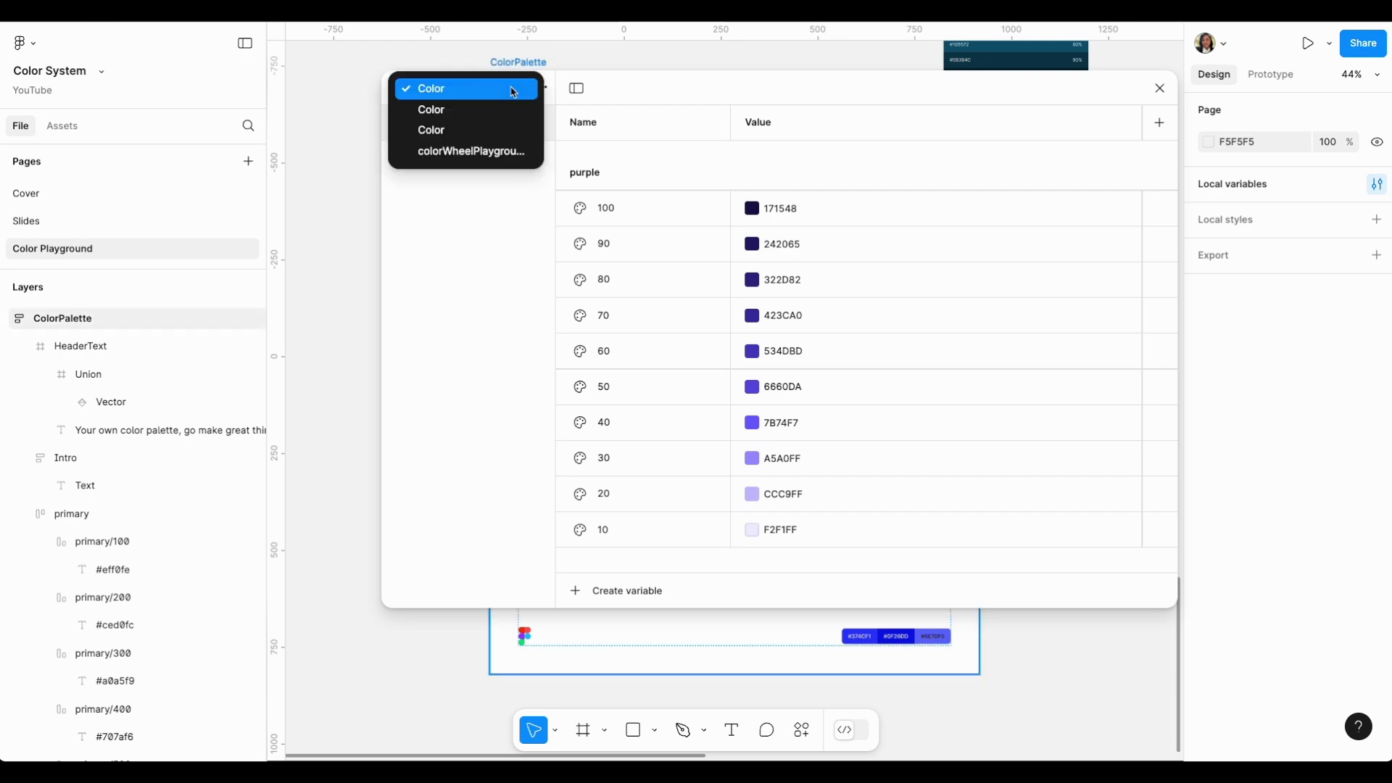
{"action": "left_click", "coordinate": [488, 154]}
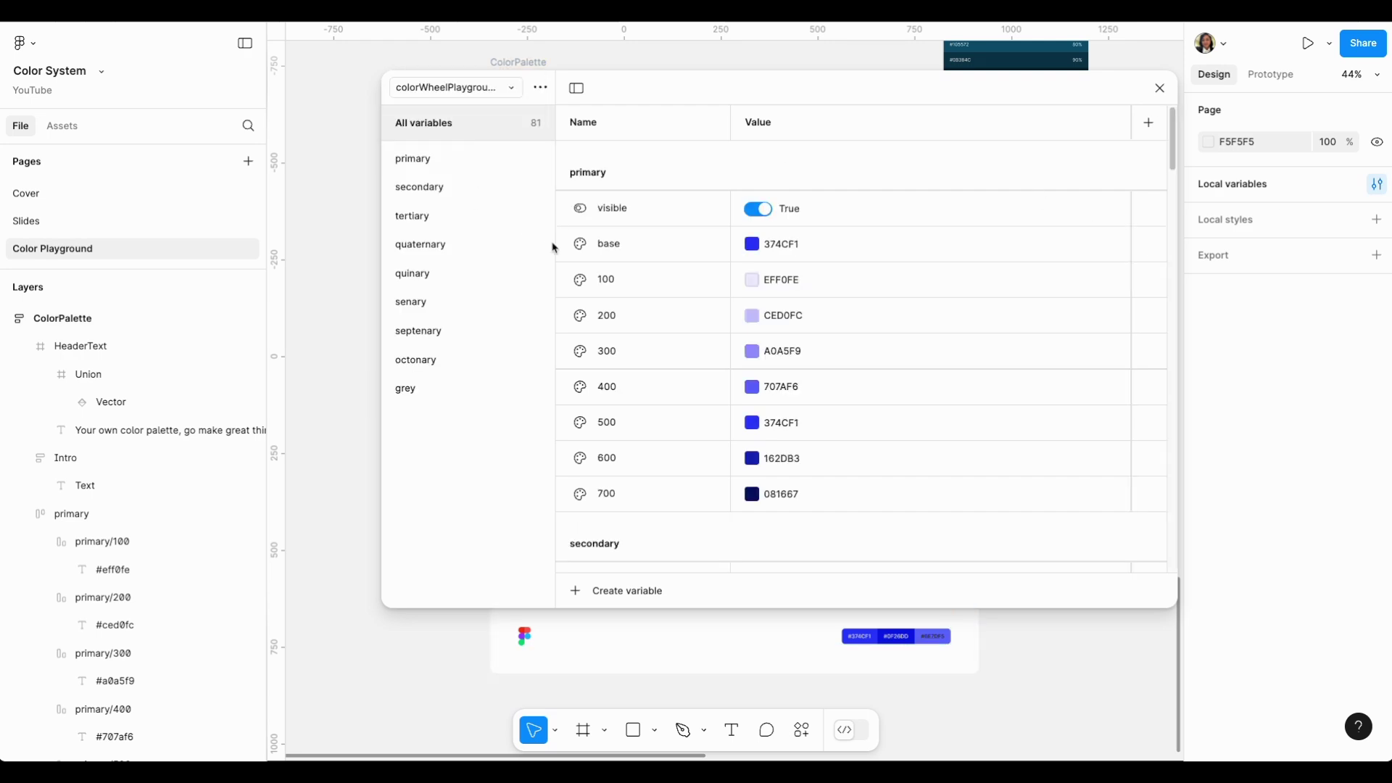
- Browse the tertiary, quaternary, quinary, senary and septenary colour variable groups
{"action": "scroll", "coordinate": [680, 322], "scroll_direction": "down", "scroll_amount": 20}
{"action": "scroll", "coordinate": [681, 322], "scroll_direction": "down", "scroll_amount": 15}
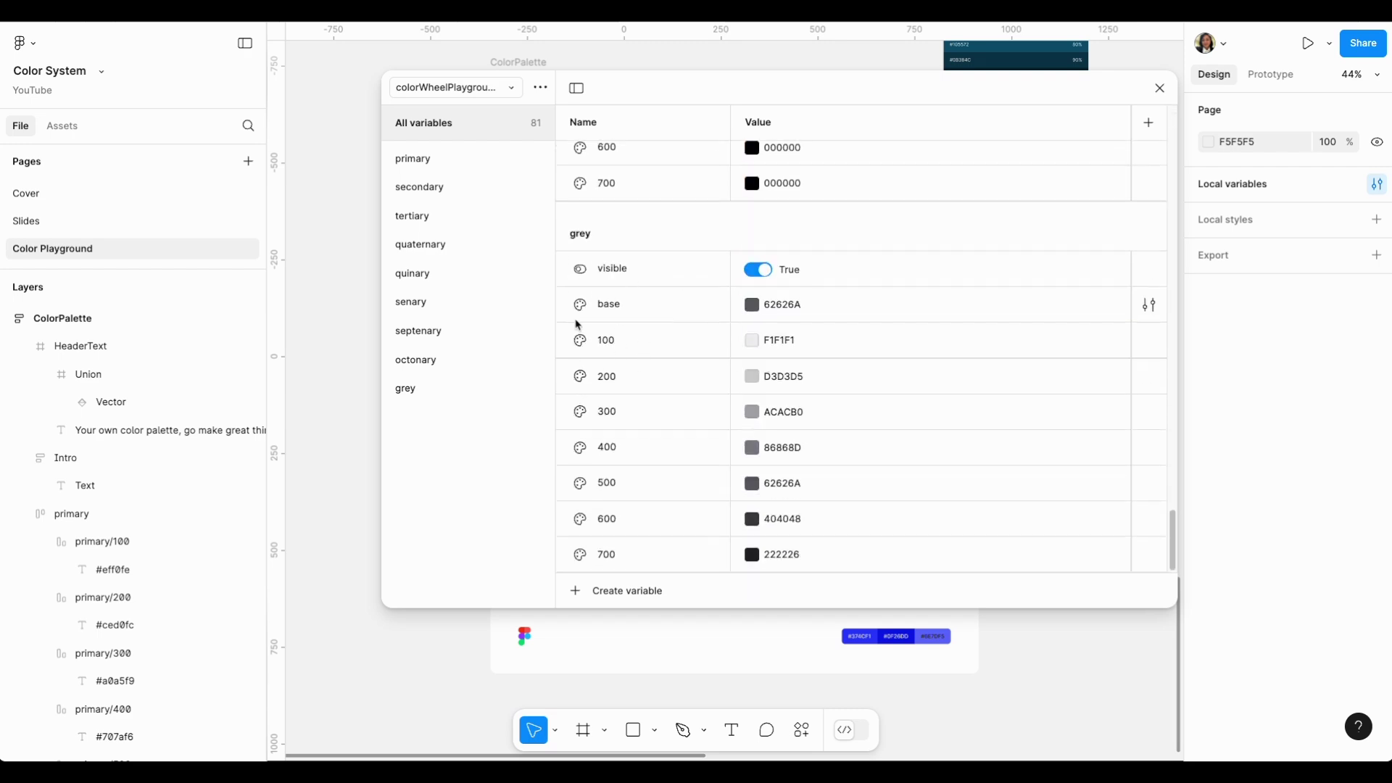
{"action": "left_click", "coordinate": [456, 213]}
{"action": "left_click", "coordinate": [456, 249]}
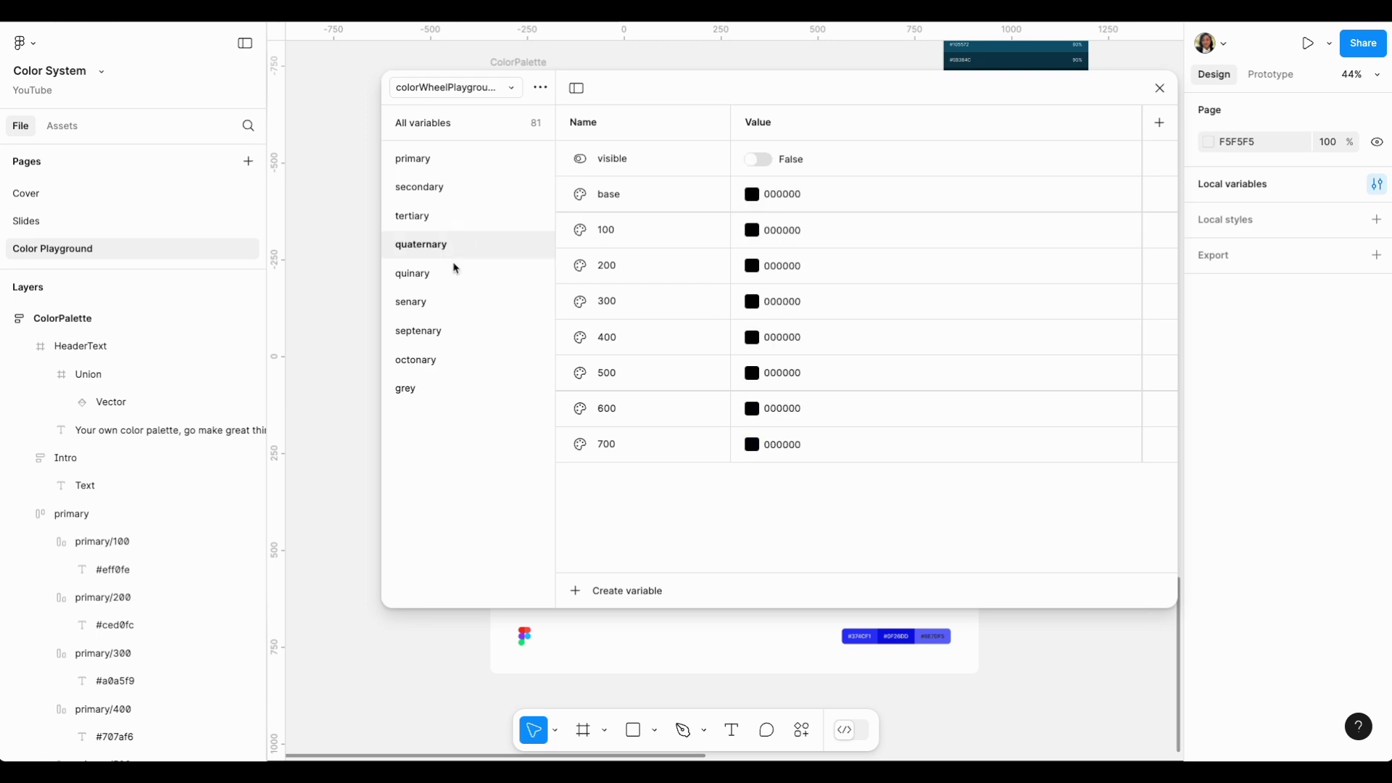
{"action": "left_click", "coordinate": [450, 276]}
{"action": "left_click", "coordinate": [446, 308]}
{"action": "left_click", "coordinate": [447, 339]}
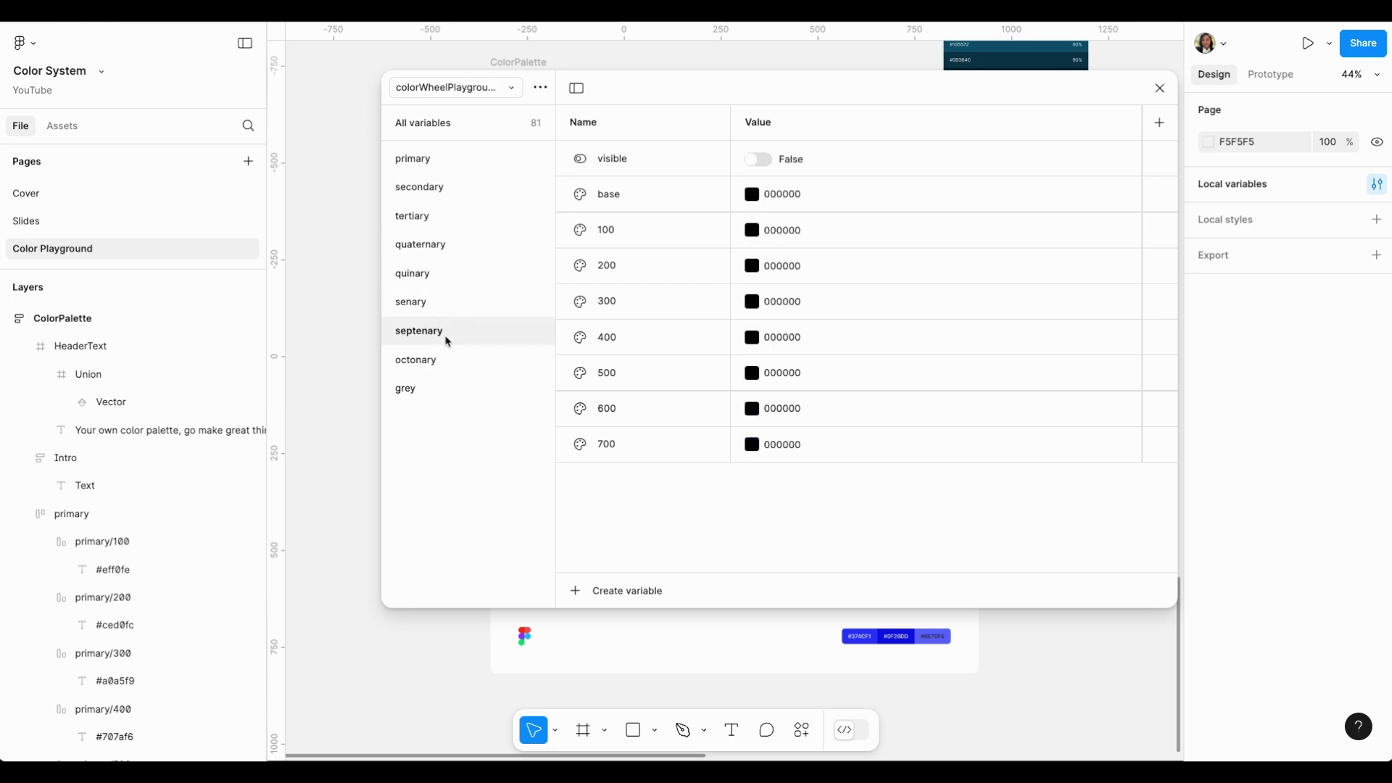
- Close the Local variables dialog to return to the blue ColorPalette frame
{"action": "left_click", "coordinate": [1159, 88]}
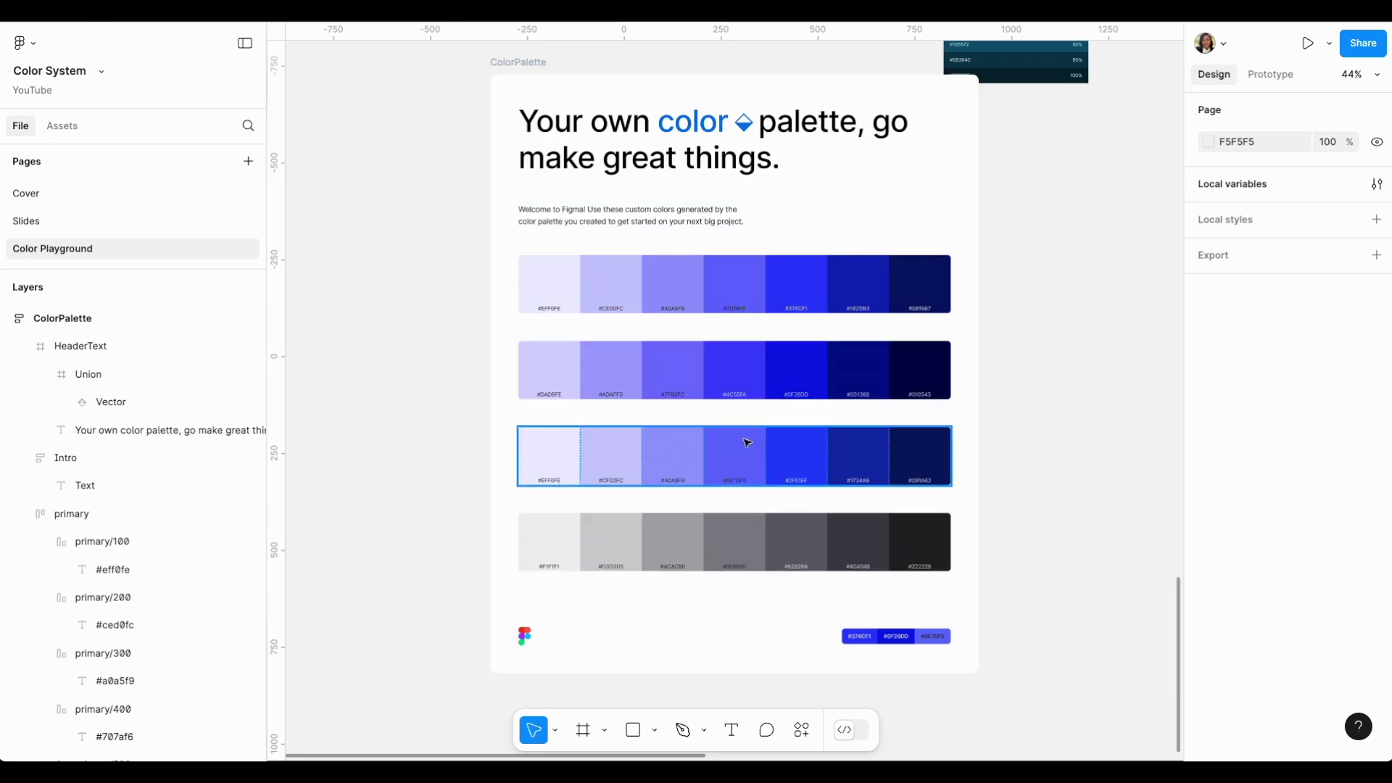